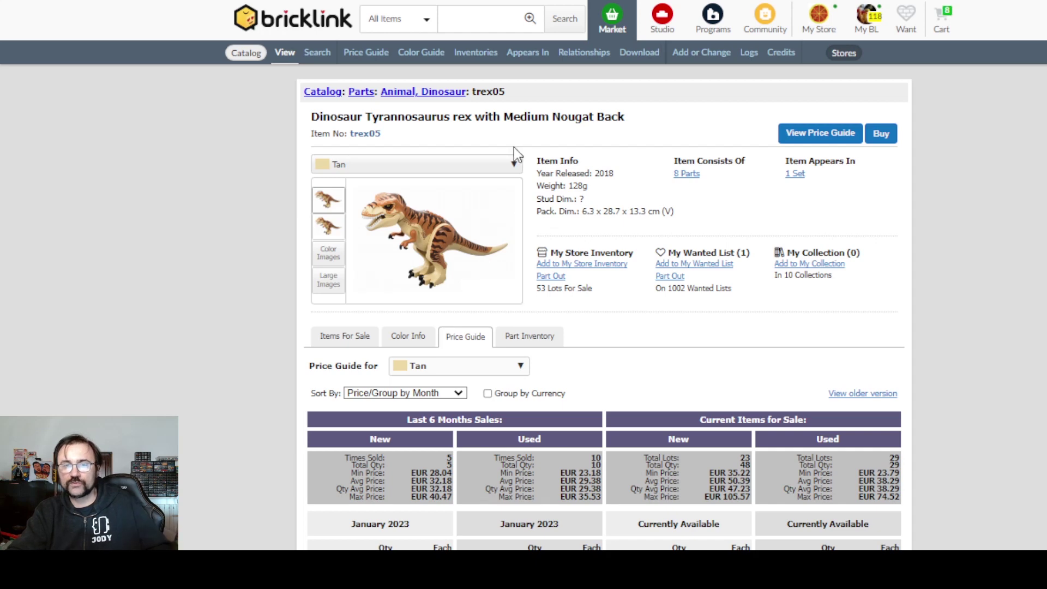
# - View the enlarged T. rex picture, then search Catalog Items for 'trex05'
pyautogui.click(467, 252)
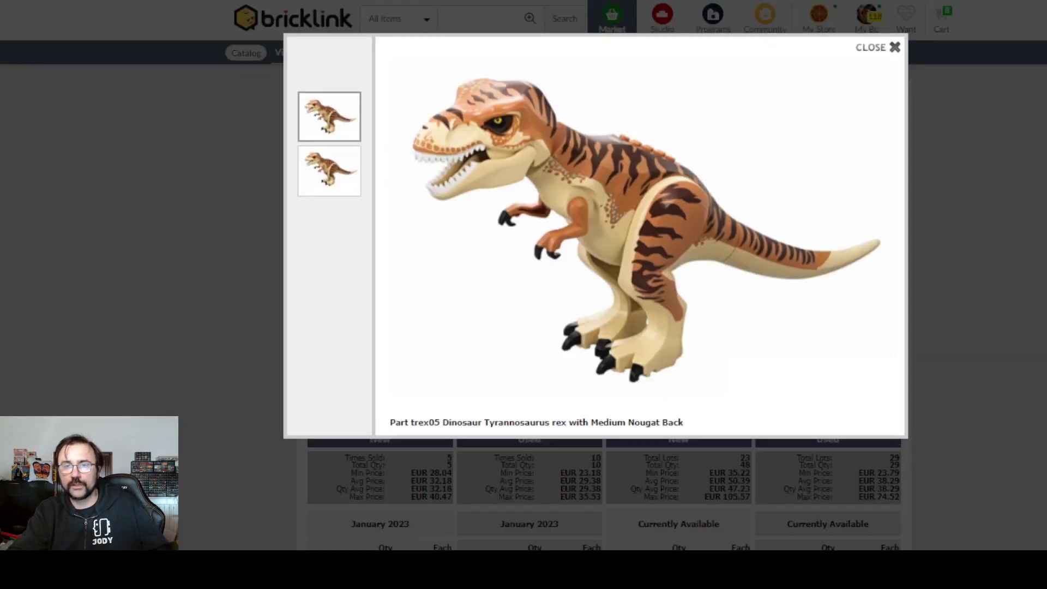
pyautogui.press('Escape')
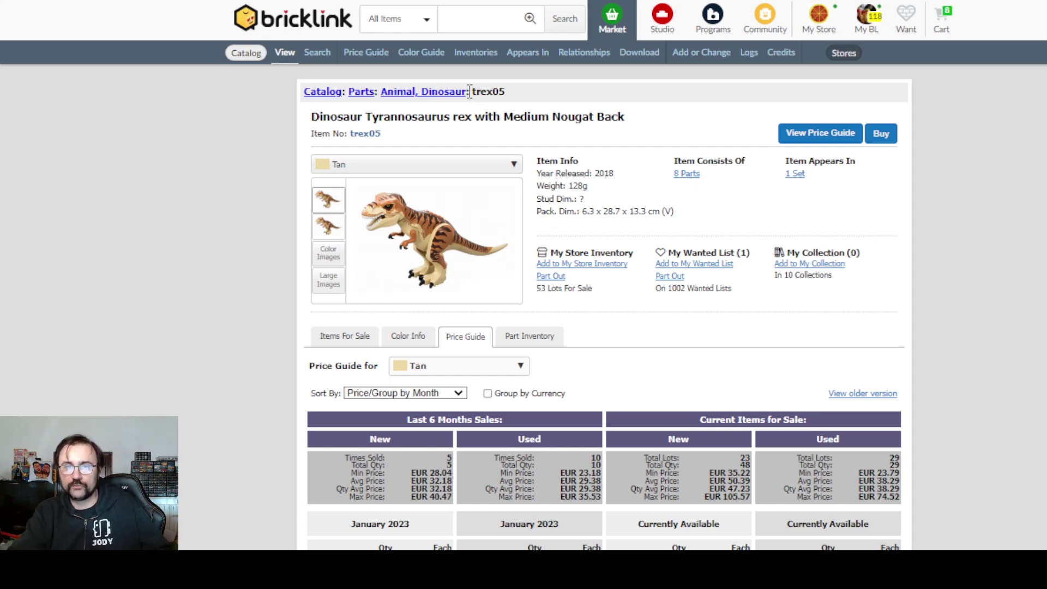
pyautogui.moveTo(471, 92); pyautogui.dragTo(518, 96)
pyautogui.click(391, 21)
pyautogui.click(414, 69)
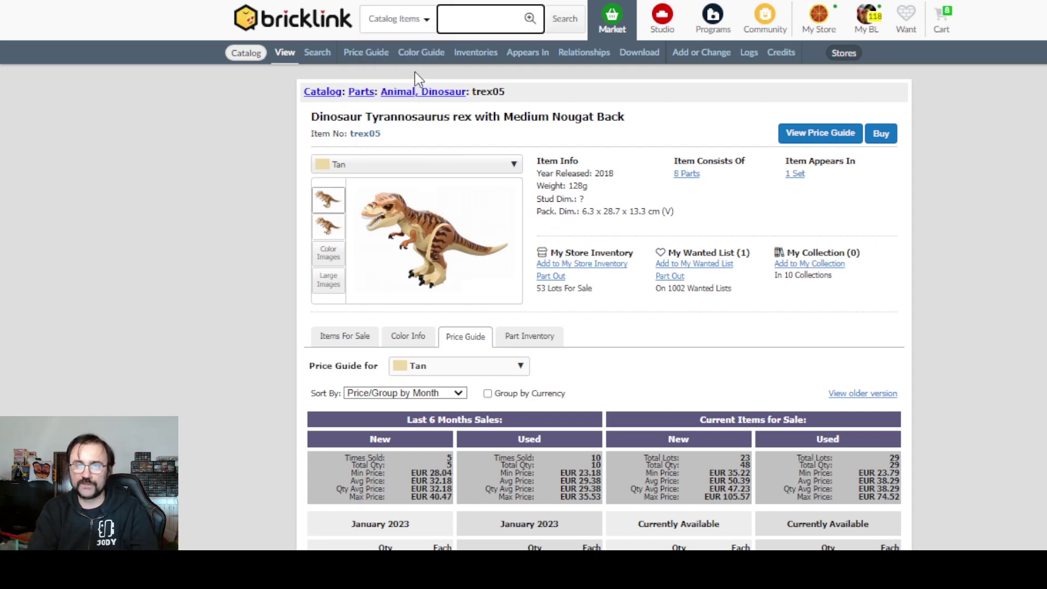
pyautogui.write('trex05')
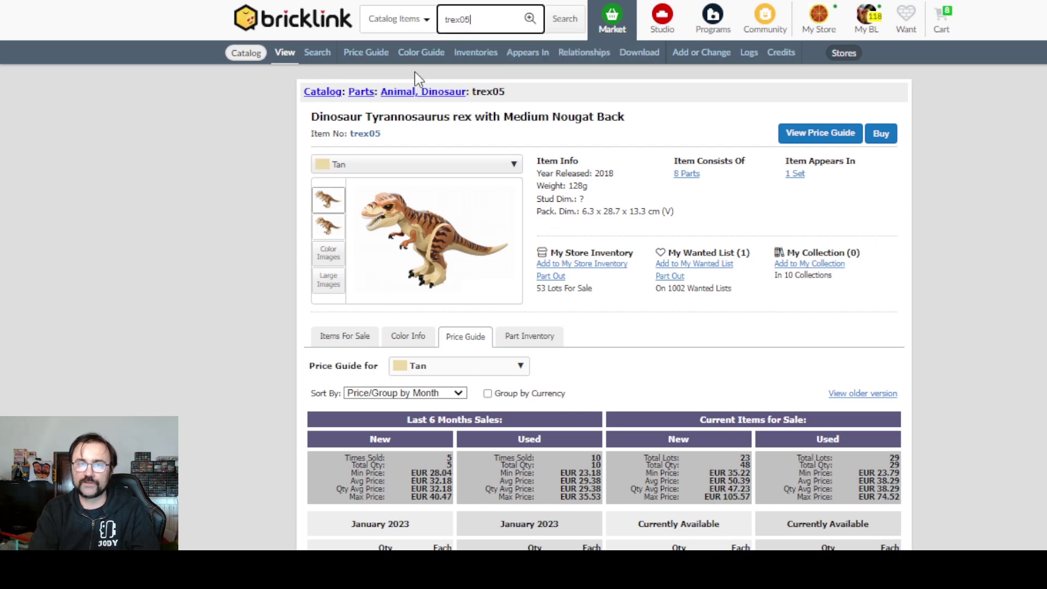
pyautogui.press('Return')
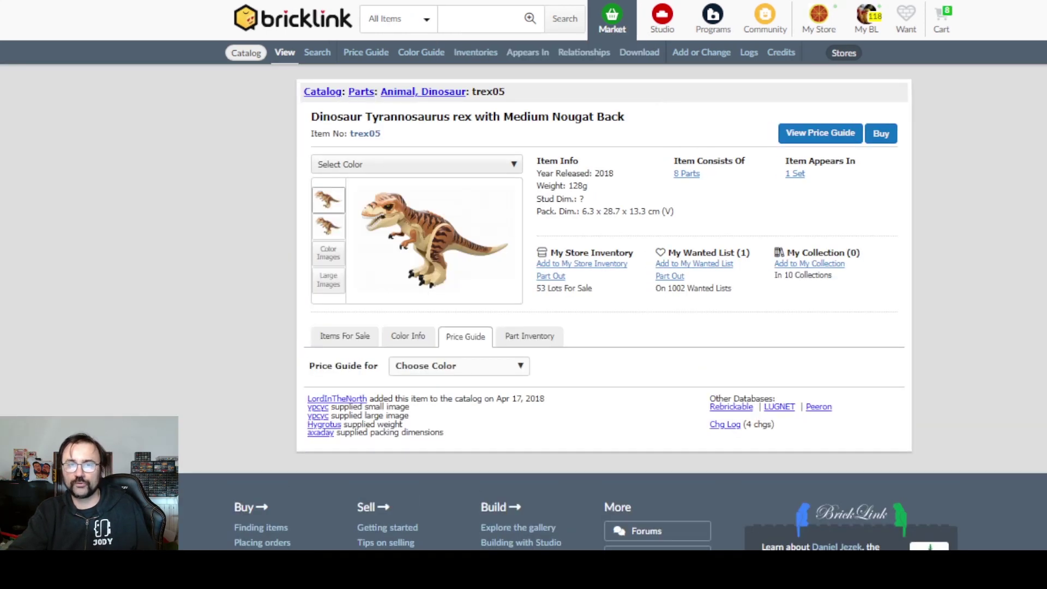
# - Search Catalog Items for tyrannosaurus and open trex05 from the 95 results
pyautogui.click(392, 22)
pyautogui.click(409, 70)
pyautogui.write('t')
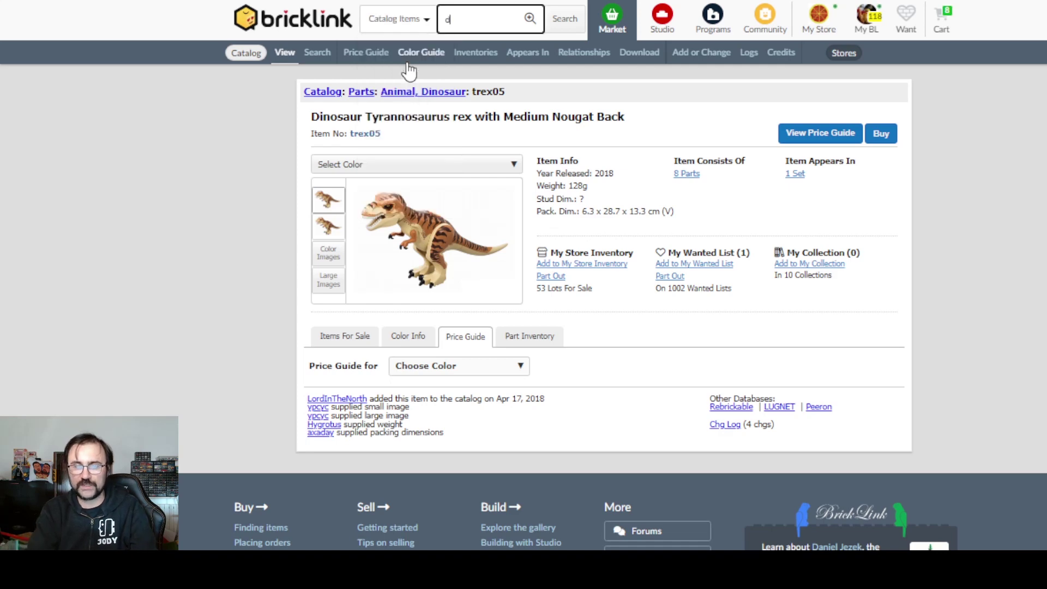
pyautogui.write('yrna')
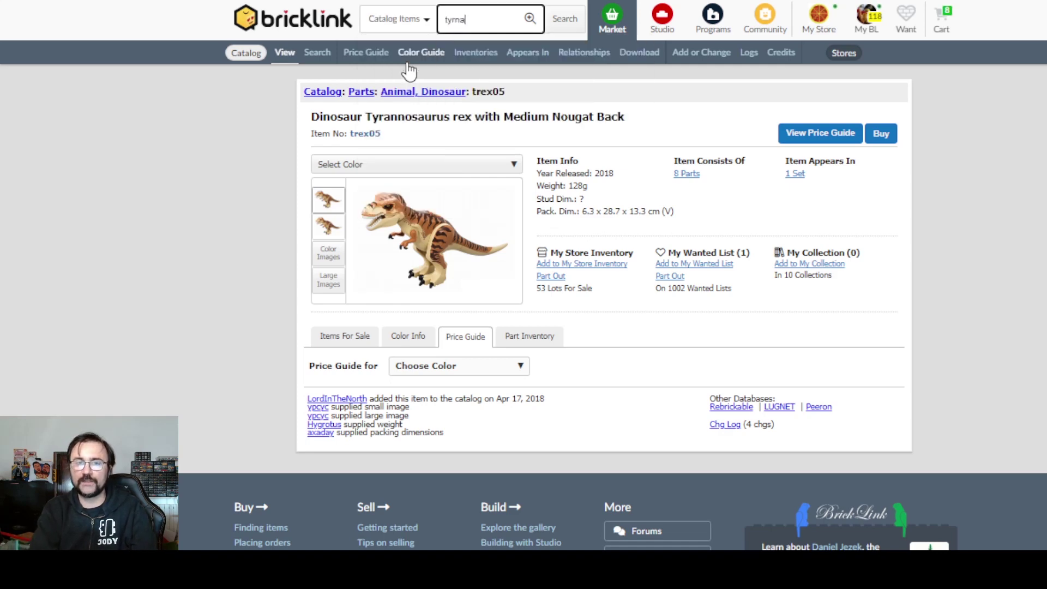
pyautogui.press('BackSpace')
pyautogui.press('BackSpace')
pyautogui.write('annosaurus')
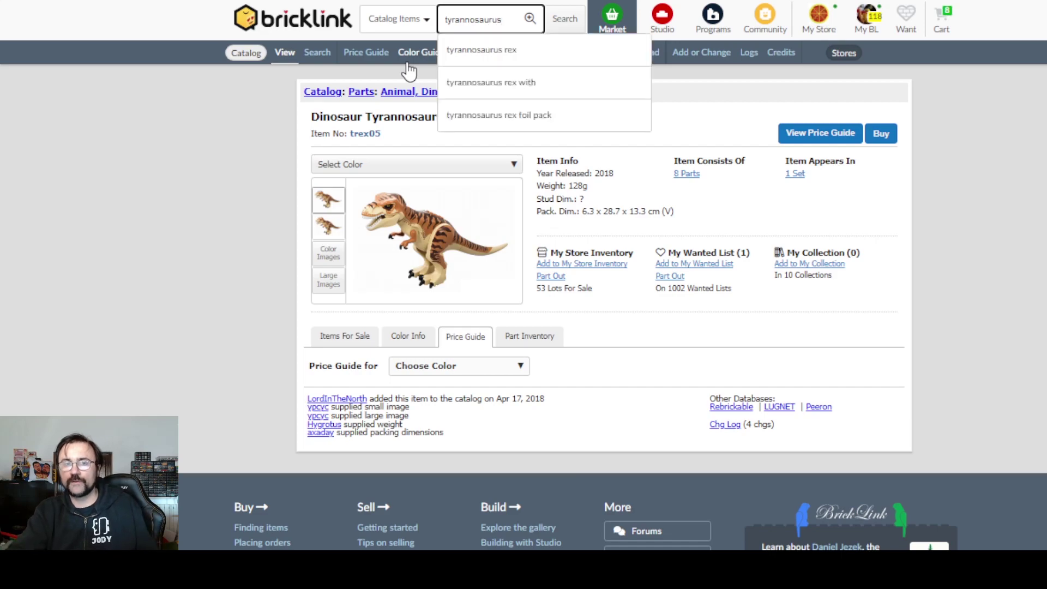
pyautogui.press('Return')
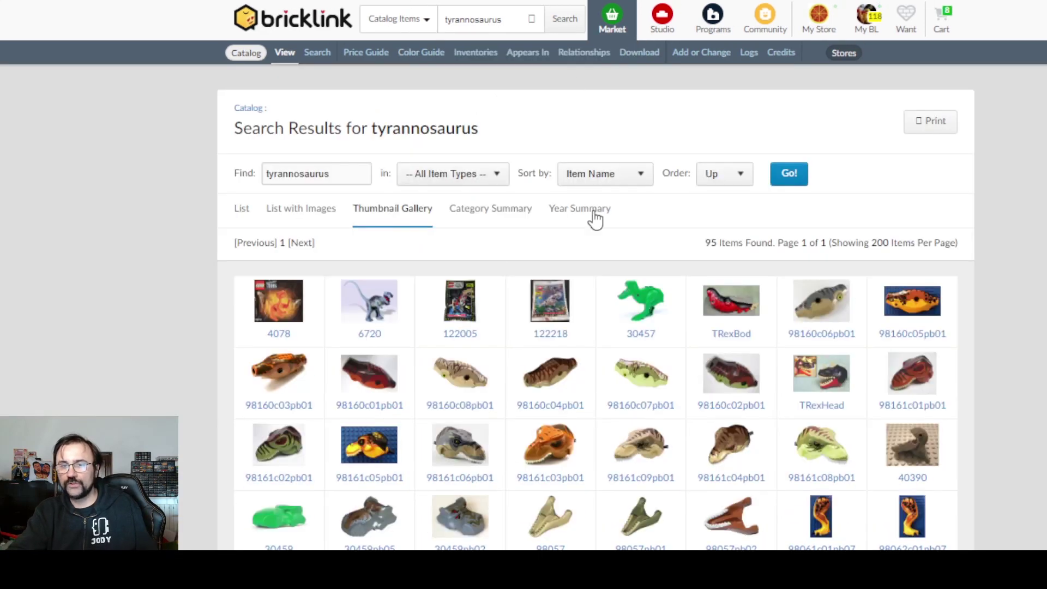
pyautogui.scroll(-15, 598, 217)
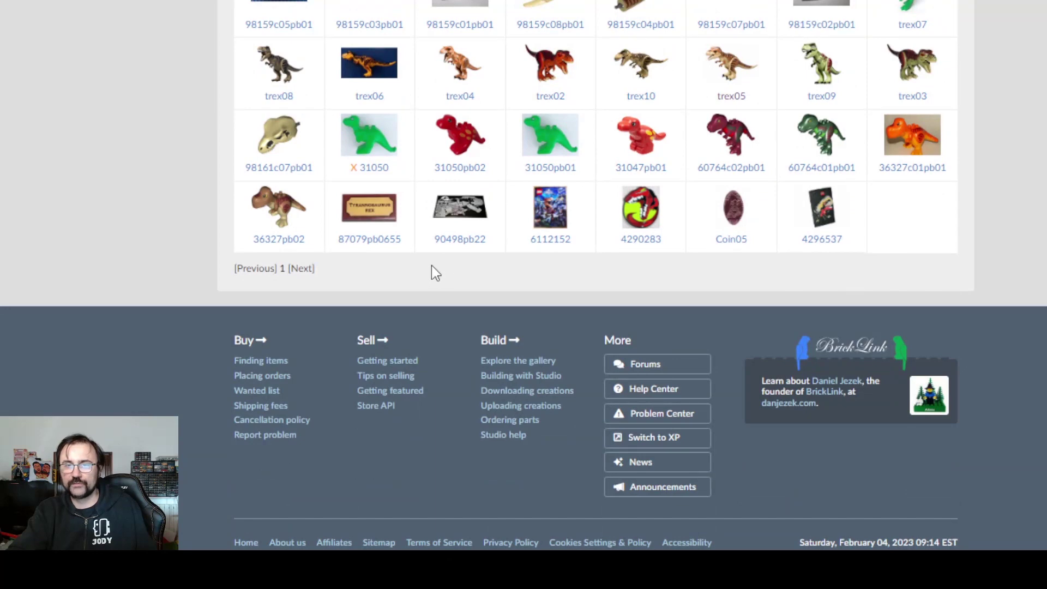
pyautogui.click(725, 98)
pyautogui.scroll(-3, 725, 153)
pyautogui.scroll(3, 725, 152)
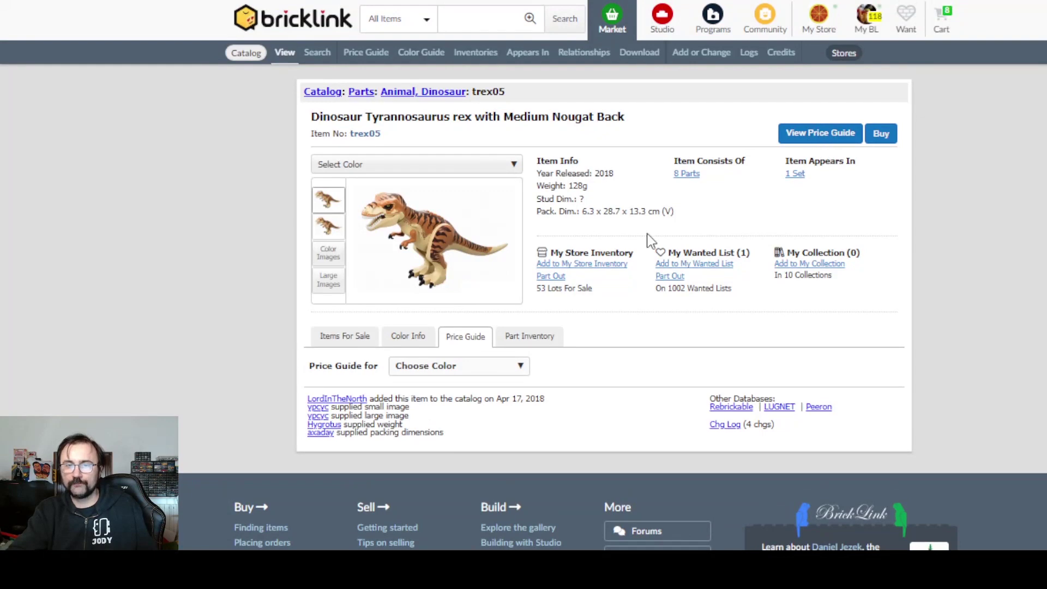
# - Show the trex05 Tan price guide and open the store with the cheapest used listing
pyautogui.click(471, 372)
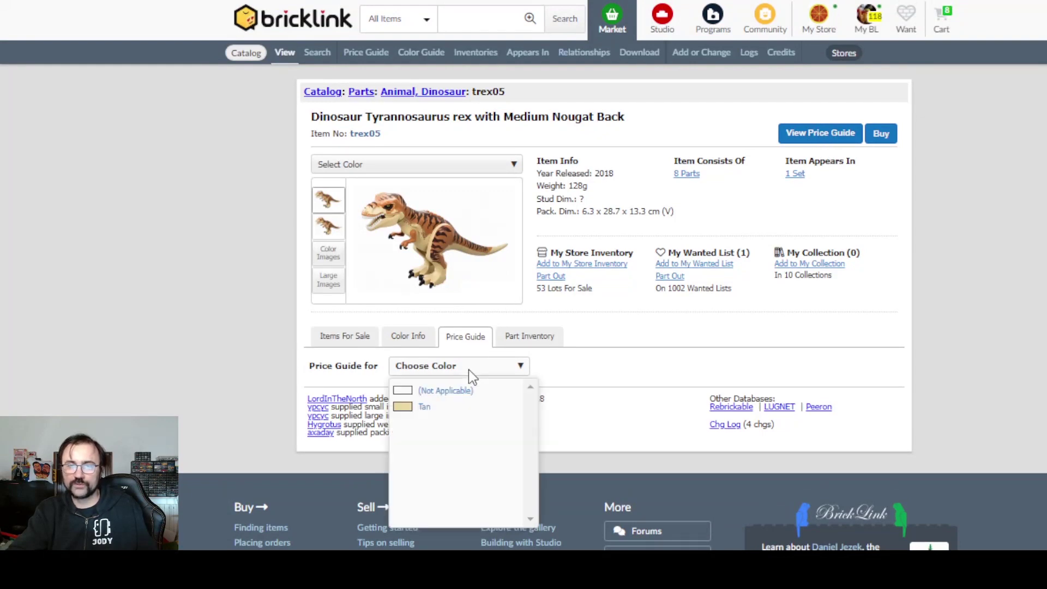
pyautogui.click(462, 413)
pyautogui.scroll(-5, 775, 321)
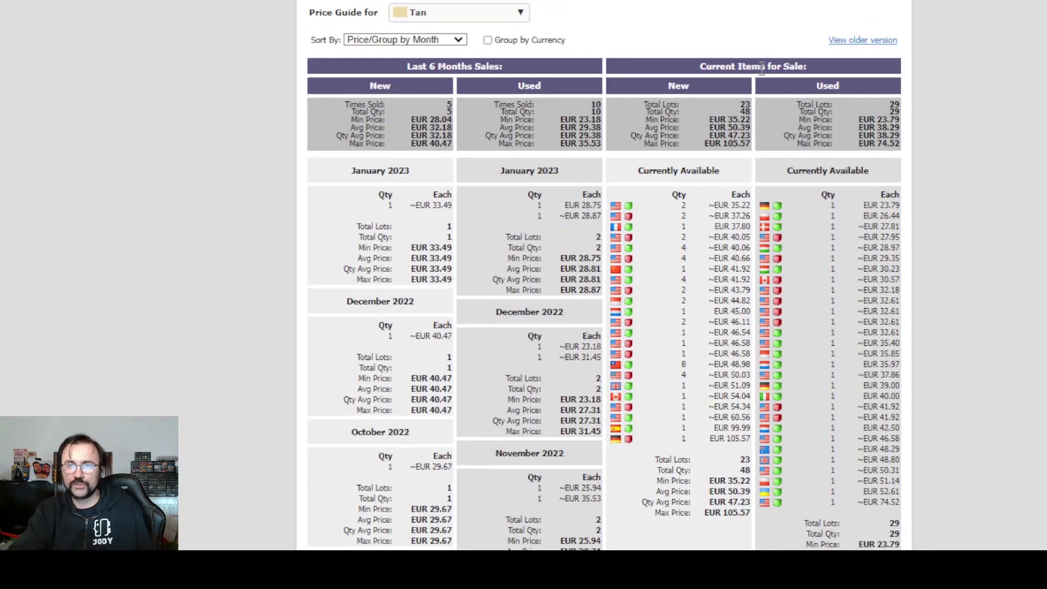
pyautogui.tripleClick(744, 104)
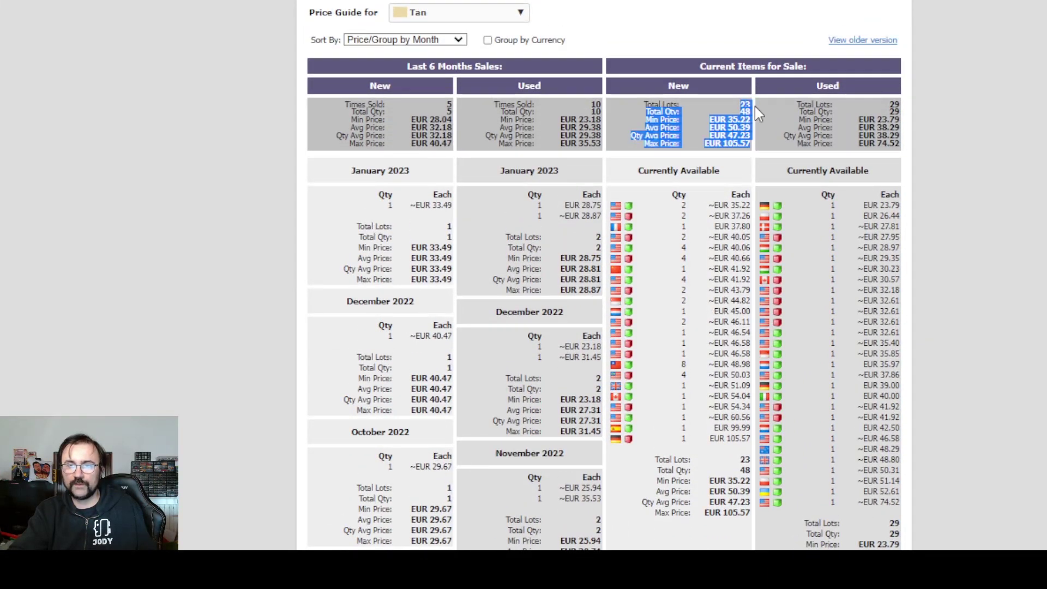
pyautogui.click(900, 109)
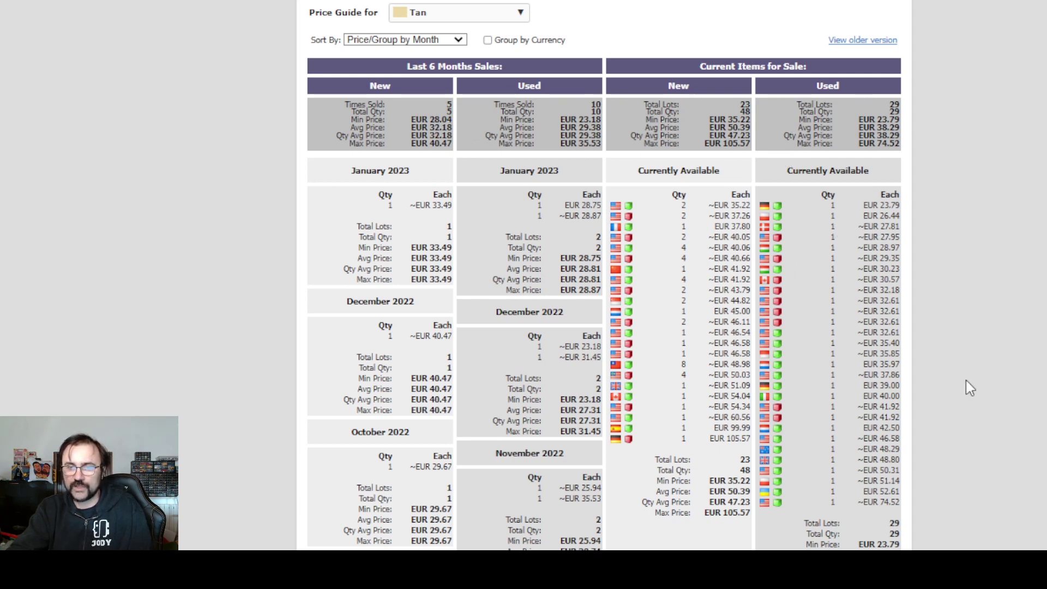
pyautogui.click(779, 207)
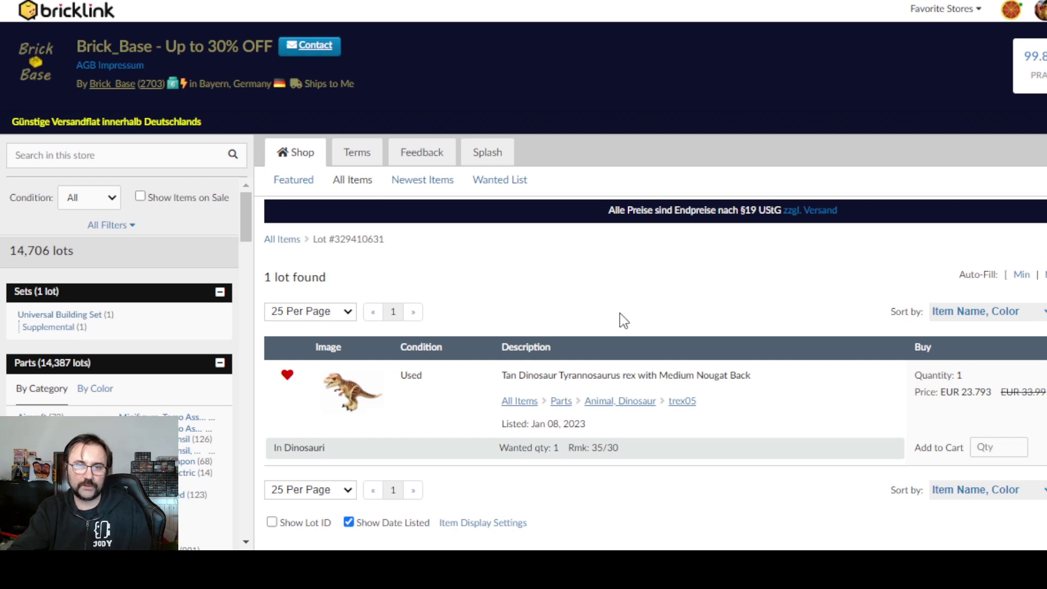
# - Review Brick_Base's Splash and Terms pages, with EU shipping from 7,90€, then return to its shop
pyautogui.click(483, 161)
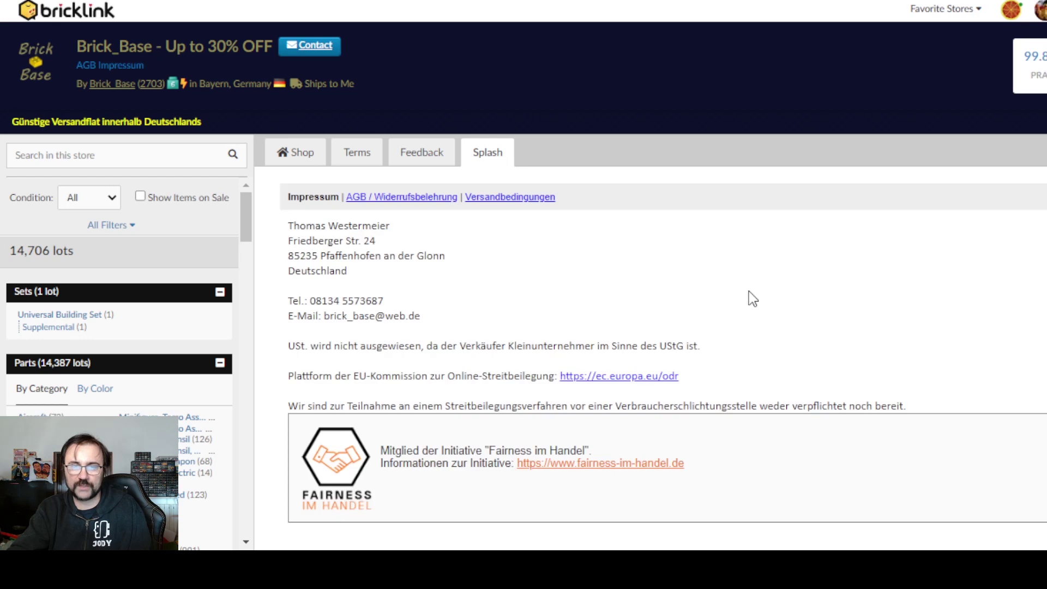
pyautogui.scroll(-1, 753, 298)
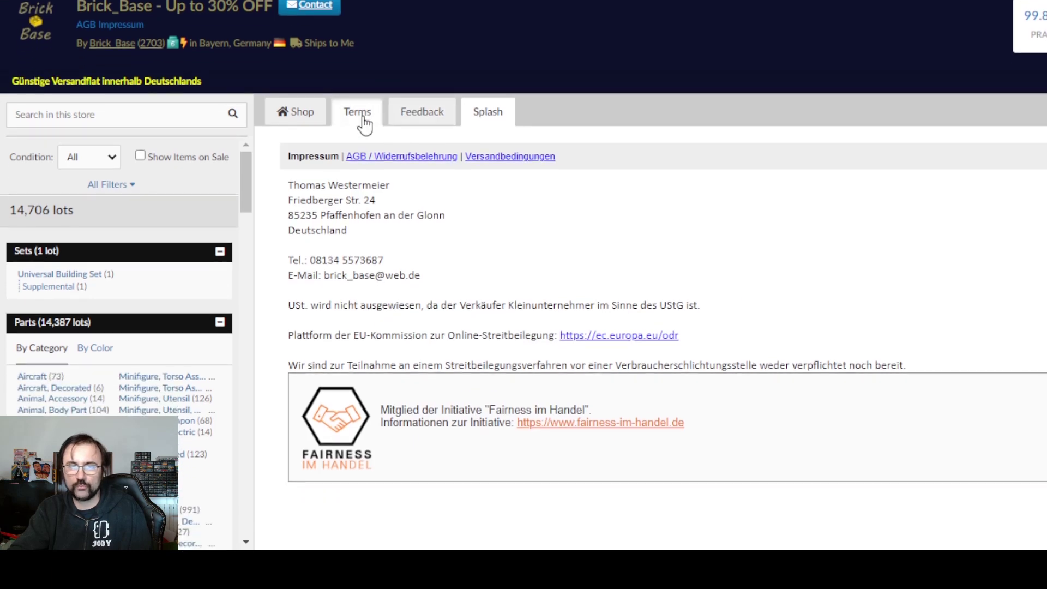
pyautogui.click(362, 116)
pyautogui.scroll(-5, 638, 270)
pyautogui.scroll(2, 638, 271)
pyautogui.scroll(-2, 639, 271)
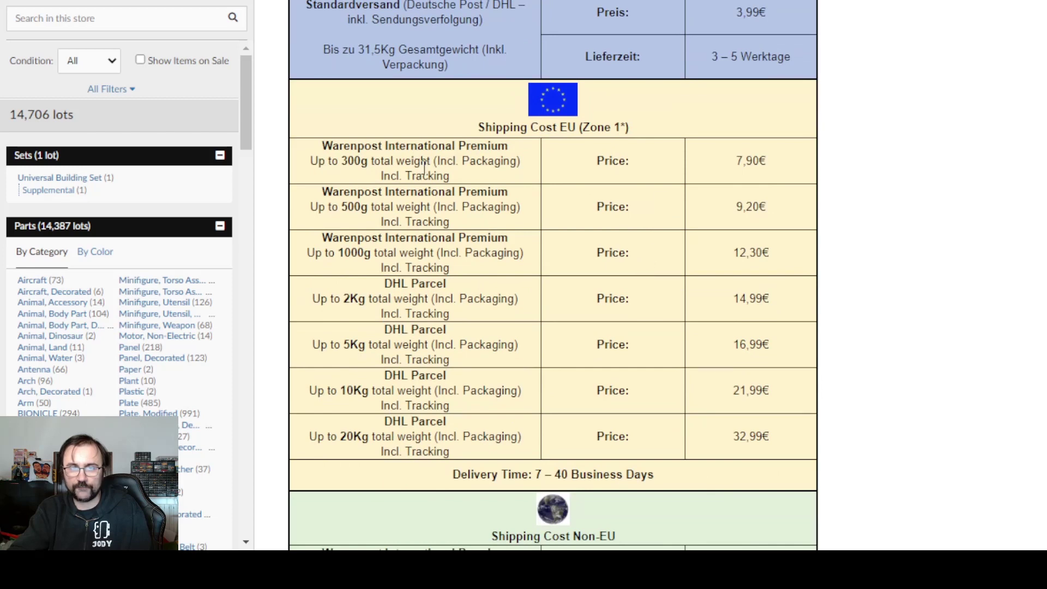
pyautogui.click(775, 163)
pyautogui.scroll(-3, 774, 163)
pyautogui.scroll(3, 775, 171)
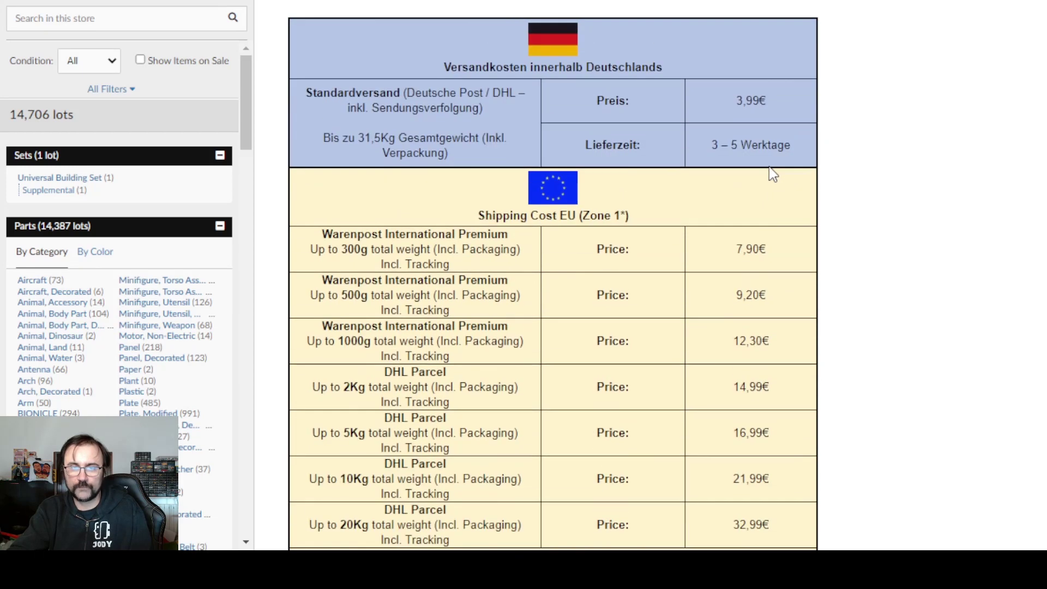
pyautogui.scroll(-2, 773, 173)
pyautogui.press('F5')
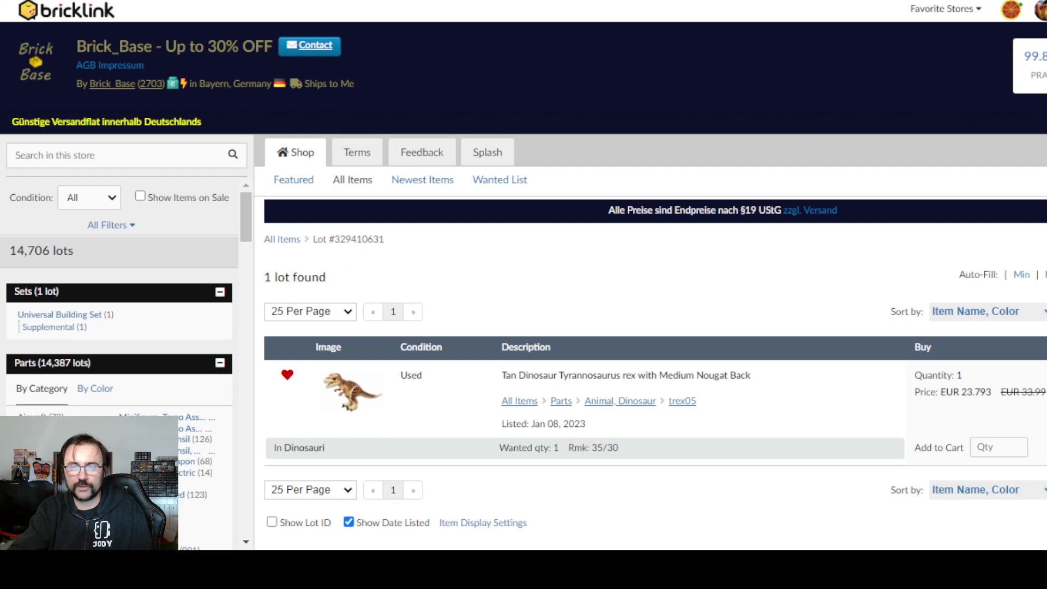
# - Go back to the trex05 catalog page and check its 128g weight
pyautogui.click(682, 401)
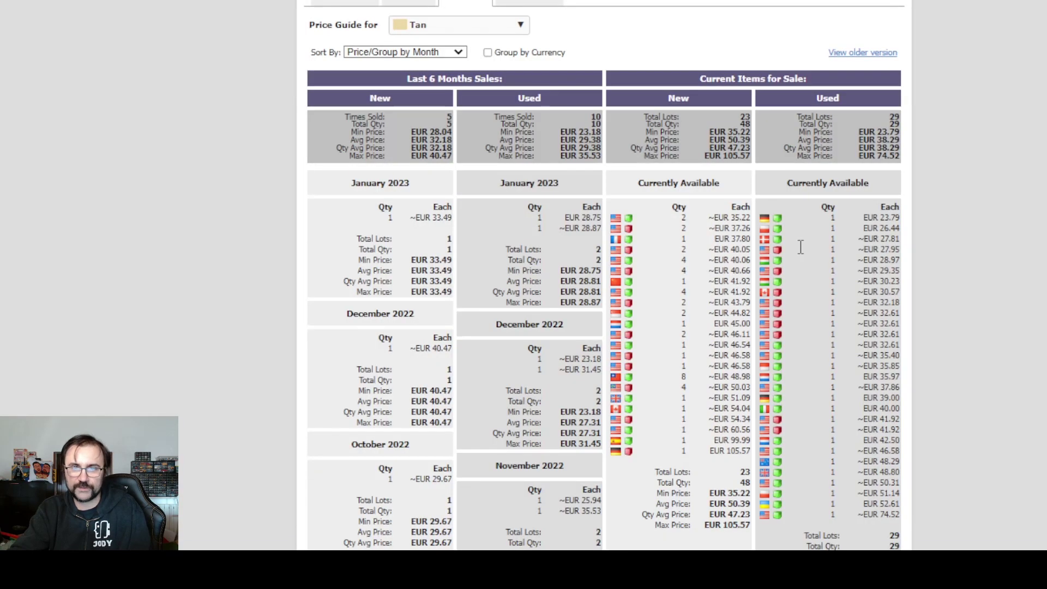
pyautogui.scroll(5, 802, 253)
pyautogui.moveTo(568, 188); pyautogui.dragTo(600, 186)
pyautogui.click(692, 208)
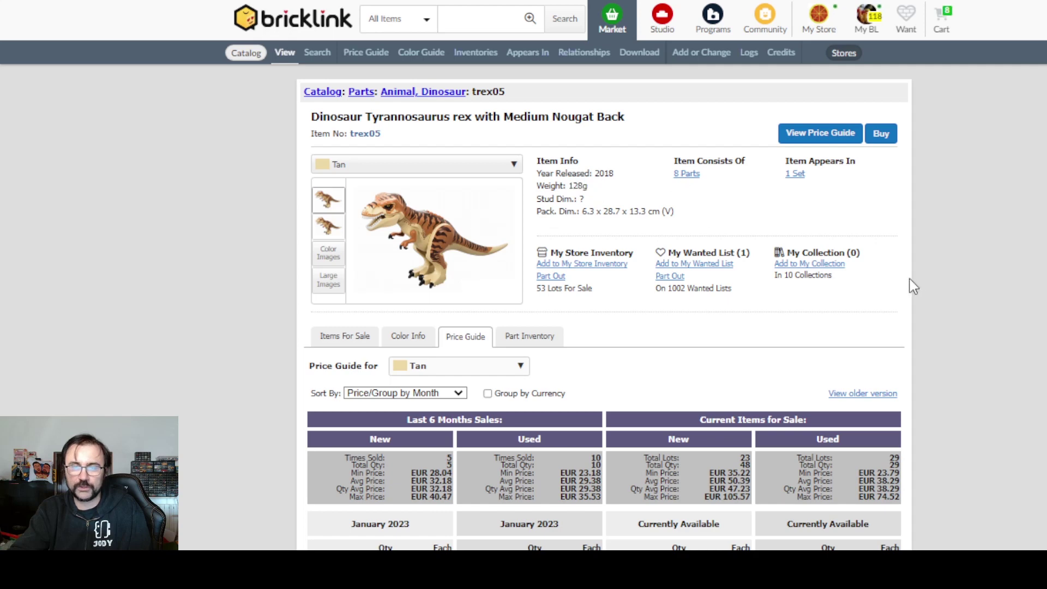
pyautogui.scroll(-5, 872, 271)
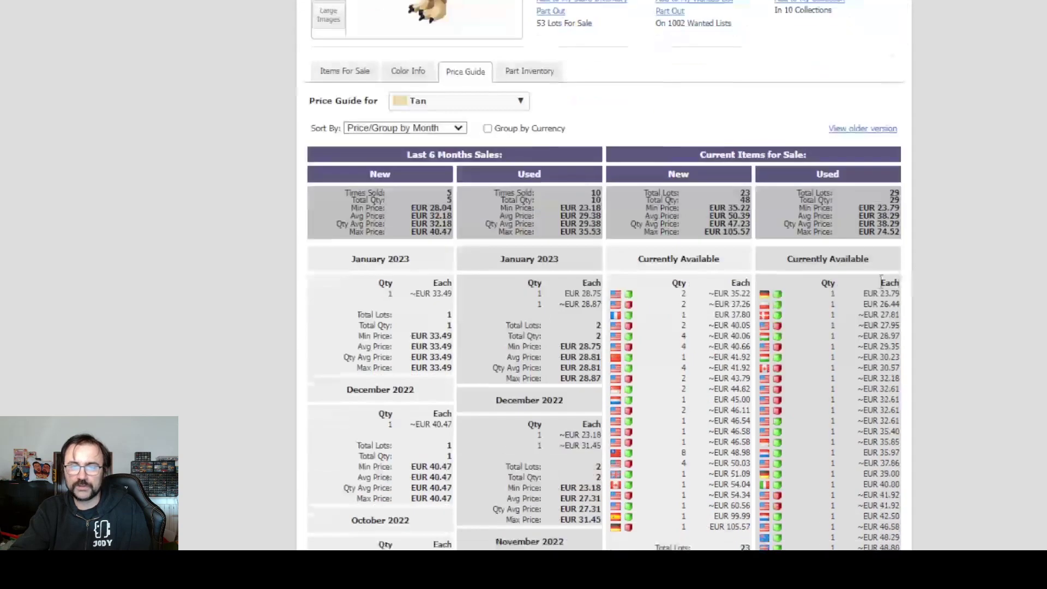
# - Add 1 used Tan T. rex from the German seller's store to the cart
pyautogui.click(778, 296)
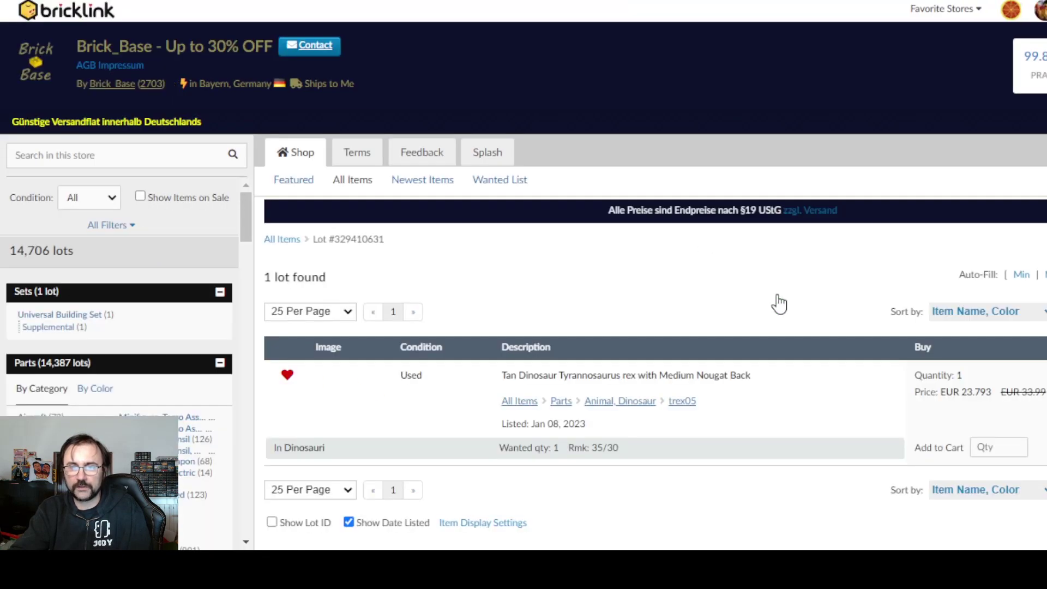
pyautogui.scroll(-2, 781, 301)
pyautogui.scroll(2, 781, 301)
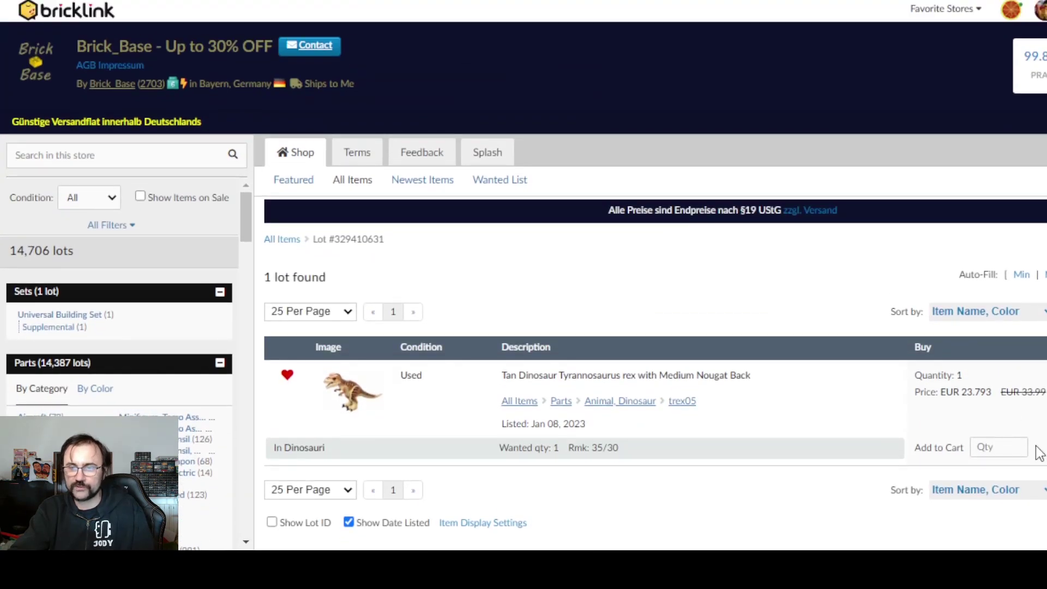
pyautogui.click(1002, 443)
pyautogui.write('1')
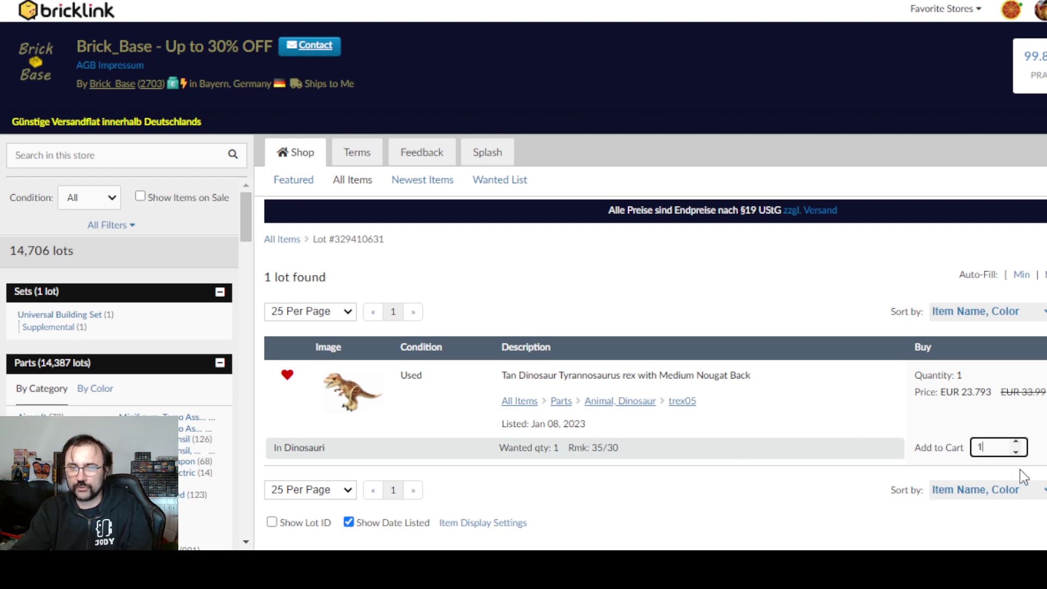
pyautogui.press('Return')
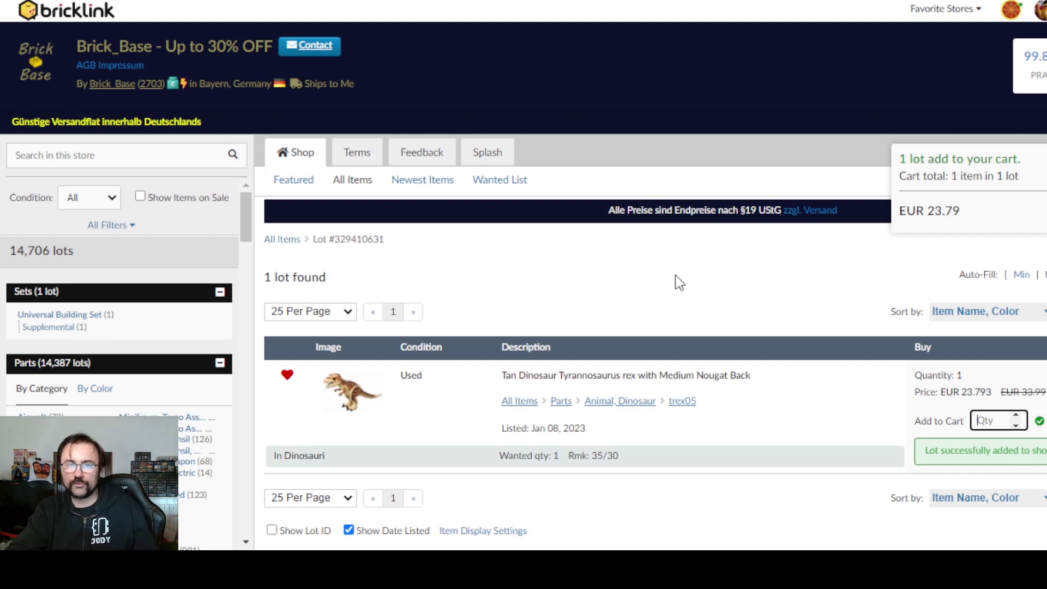
pyautogui.moveTo(502, 181); pyautogui.dragTo(55, 273)
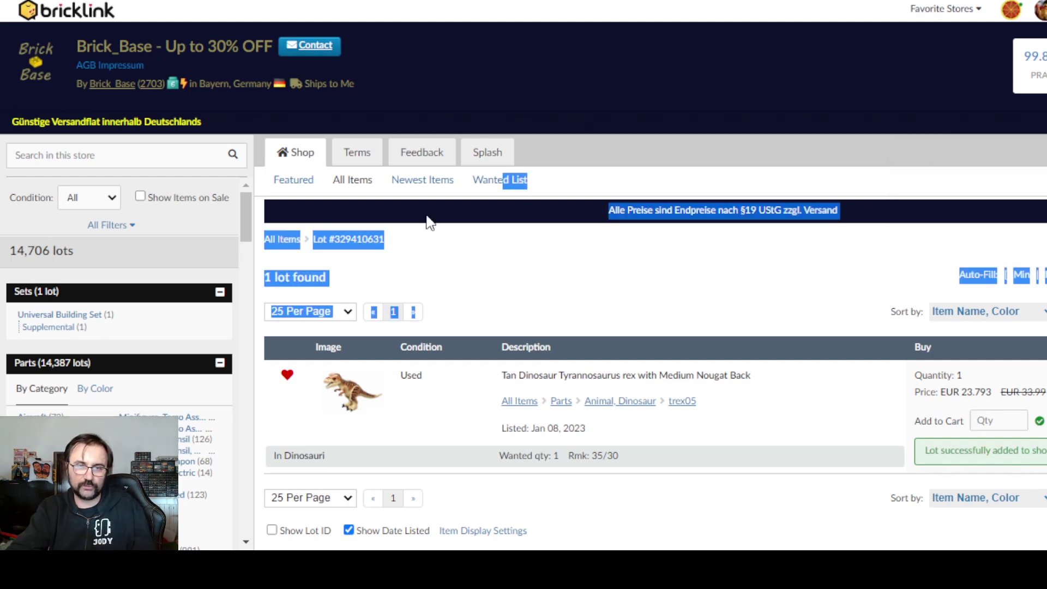
# - Filter the store's items to matches from the 3739 wanted list only
pyautogui.click(521, 177)
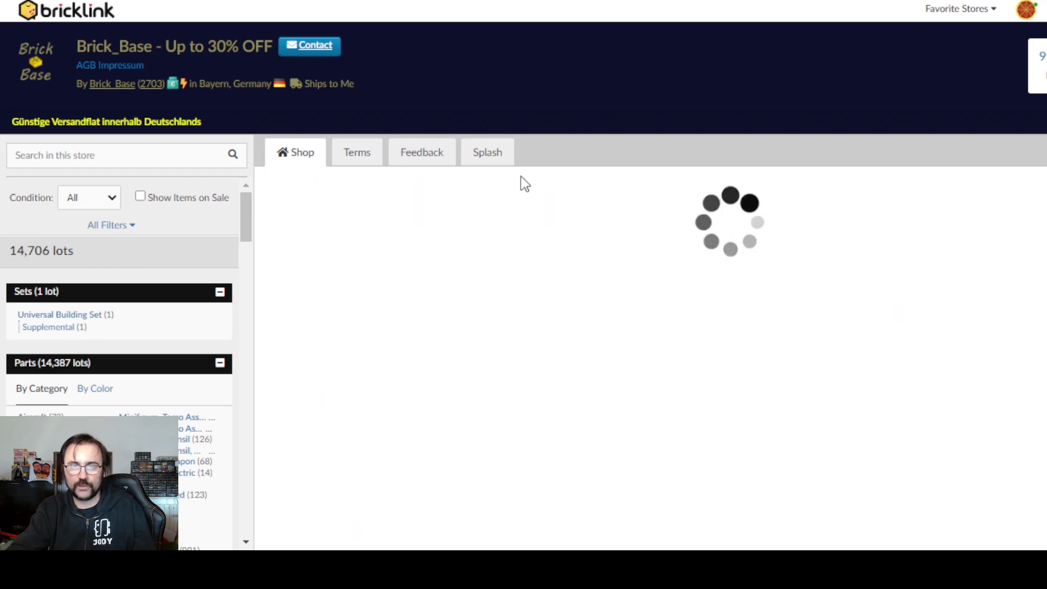
pyautogui.click(218, 261)
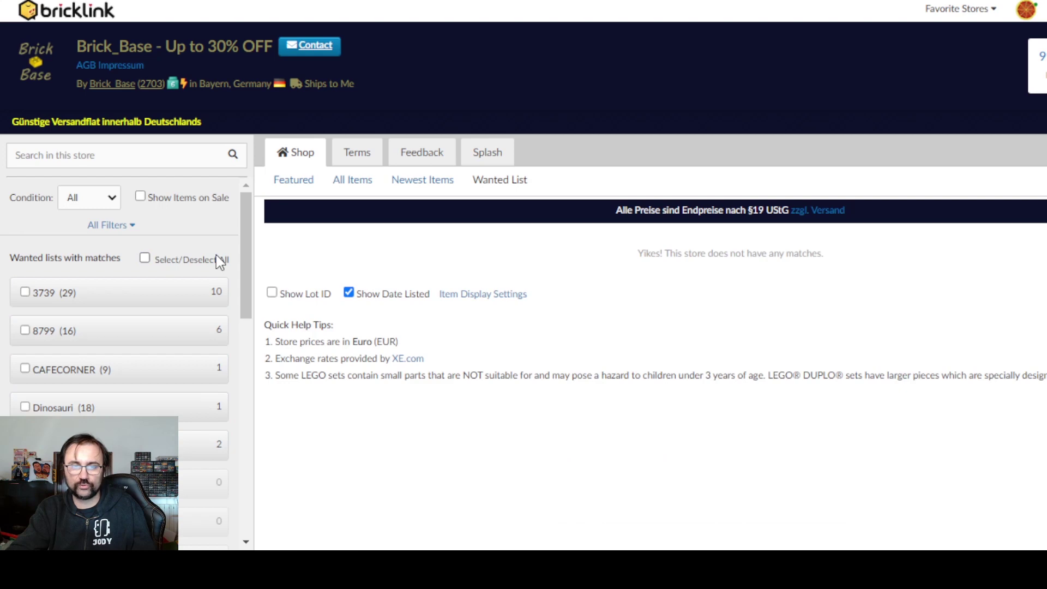
pyautogui.click(140, 300)
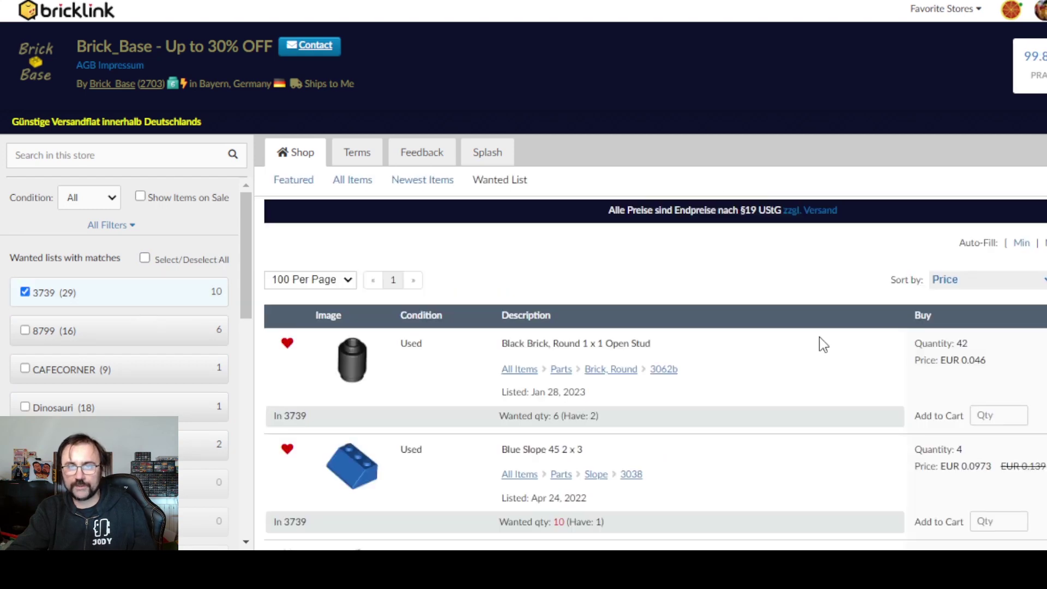
pyautogui.scroll(-3, 819, 338)
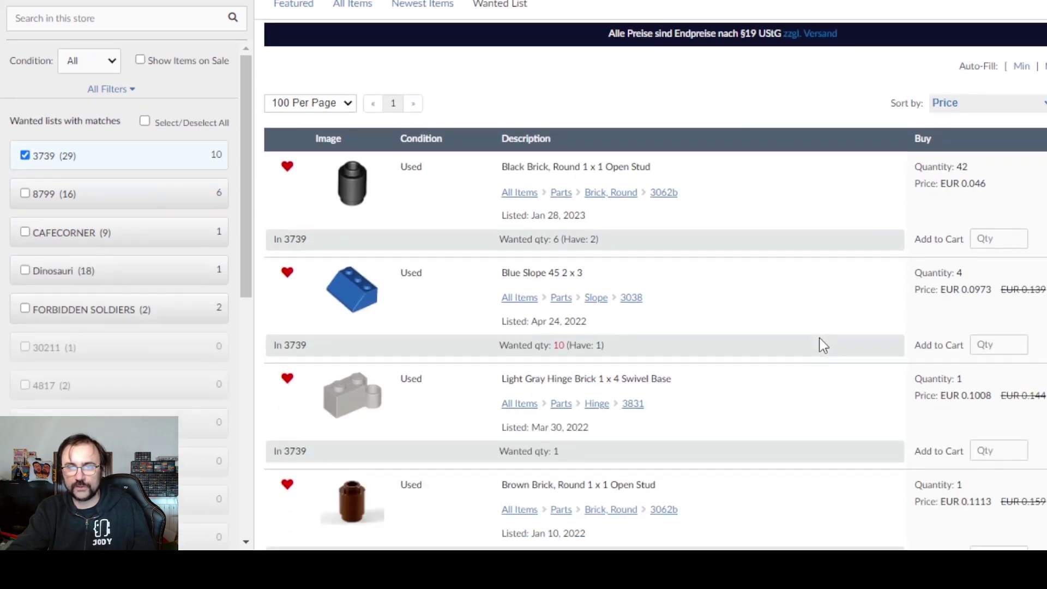
# - Enter quantities: 6 black round brick, 4 Blue Slope 45 2x3, 1 hinge brick, 1 brown round brick, 1 round plate
pyautogui.click(1000, 241)
pyautogui.write('6')
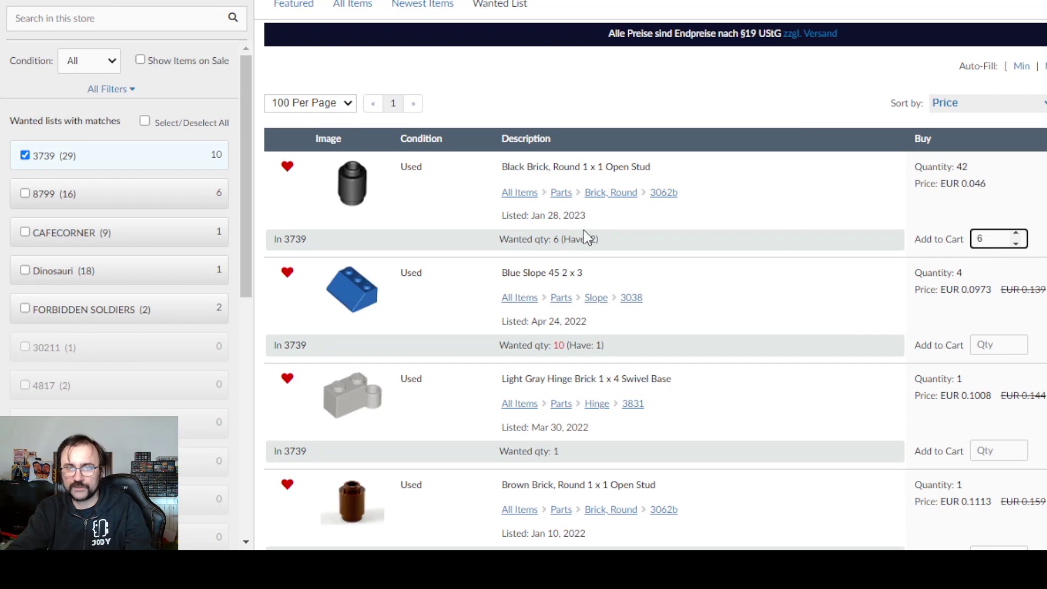
pyautogui.click(985, 344)
pyautogui.write('4')
pyautogui.scroll(-3, 982, 349)
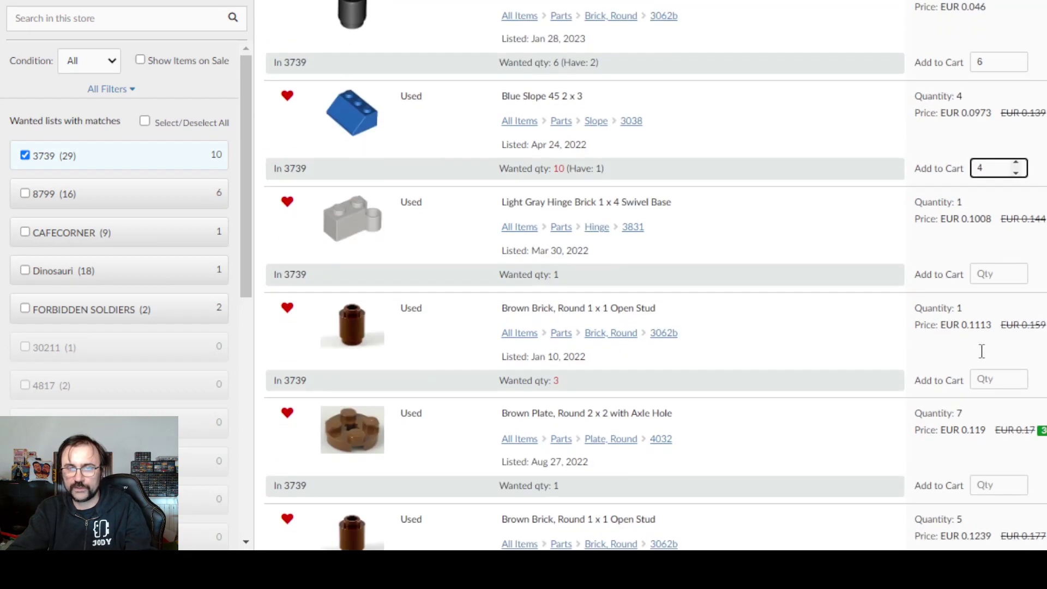
pyautogui.click(989, 274)
pyautogui.write('1')
pyautogui.click(1005, 379)
pyautogui.write('1')
pyautogui.scroll(-3, 1002, 376)
pyautogui.click(996, 301)
pyautogui.write('1')
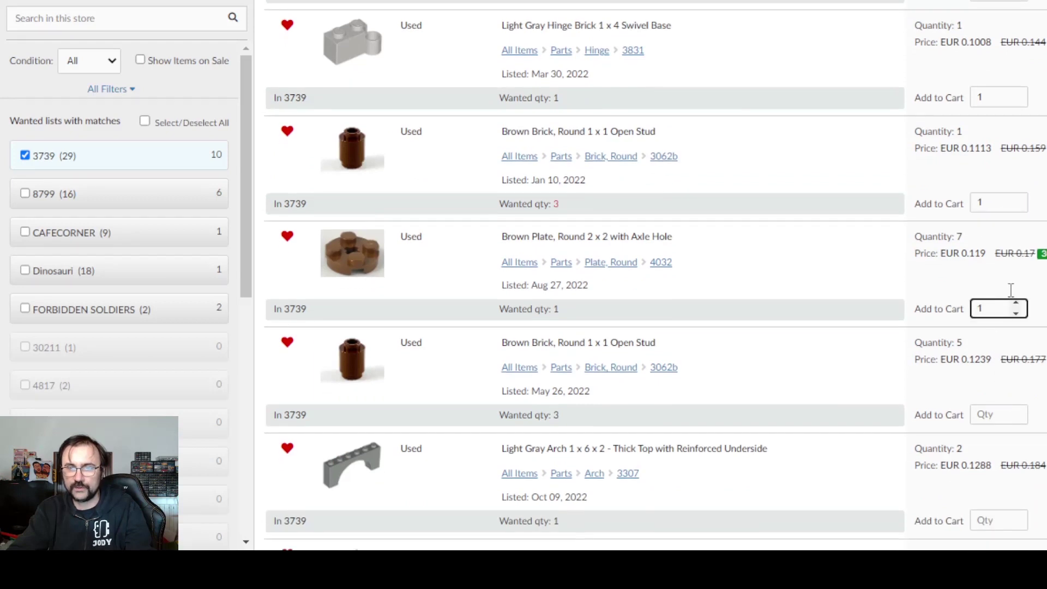
# - Add 2 brown round bricks, 1 arch, Brown Plates 2x2 and 1x2, and 1 door, then submit all to cart
pyautogui.click(997, 410)
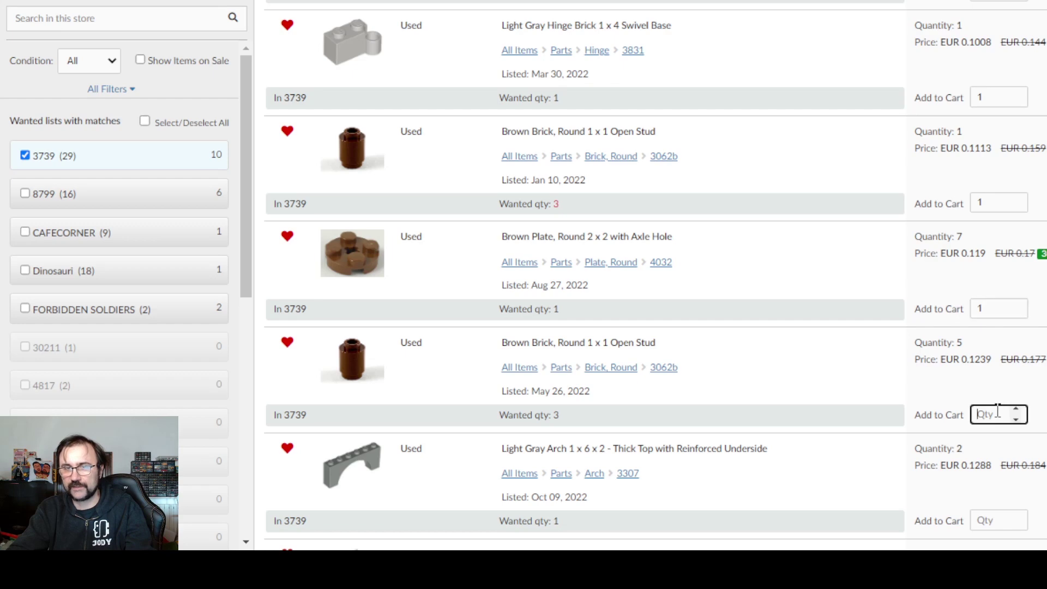
pyautogui.write('2')
pyautogui.scroll(-3, 997, 409)
pyautogui.click(996, 342)
pyautogui.write('1')
pyautogui.click(998, 448)
pyautogui.write('1')
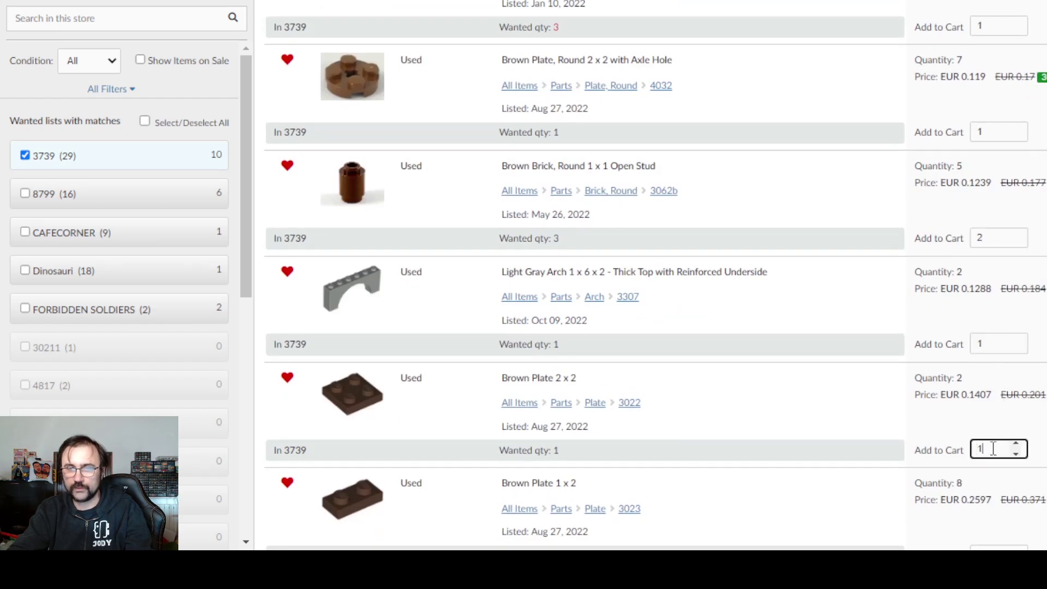
pyautogui.scroll(-3, 990, 431)
pyautogui.click(984, 377)
pyautogui.write('1')
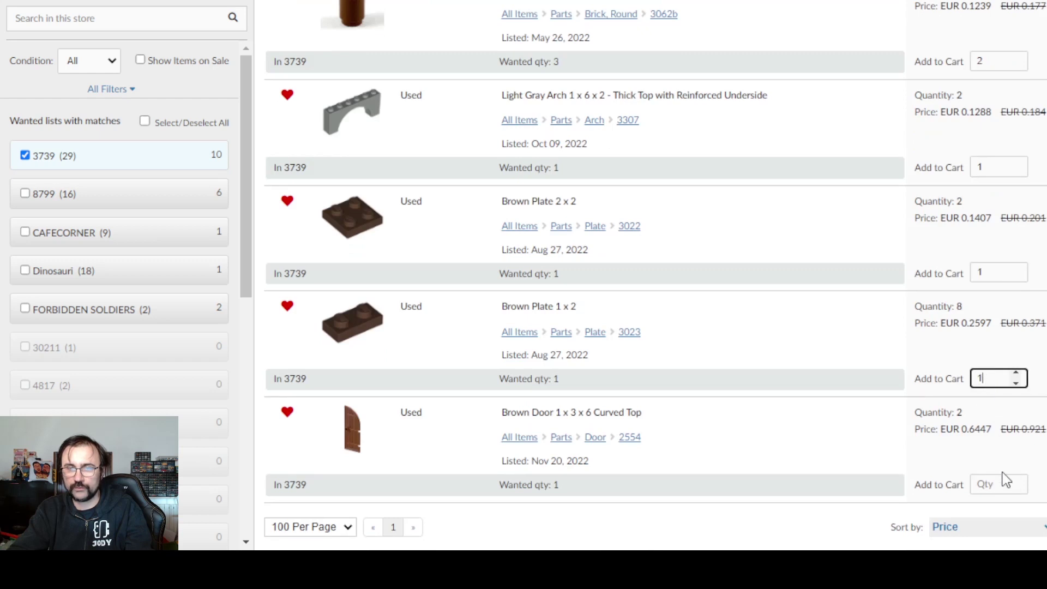
pyautogui.click(992, 487)
pyautogui.write('1')
pyautogui.scroll(-2, 948, 436)
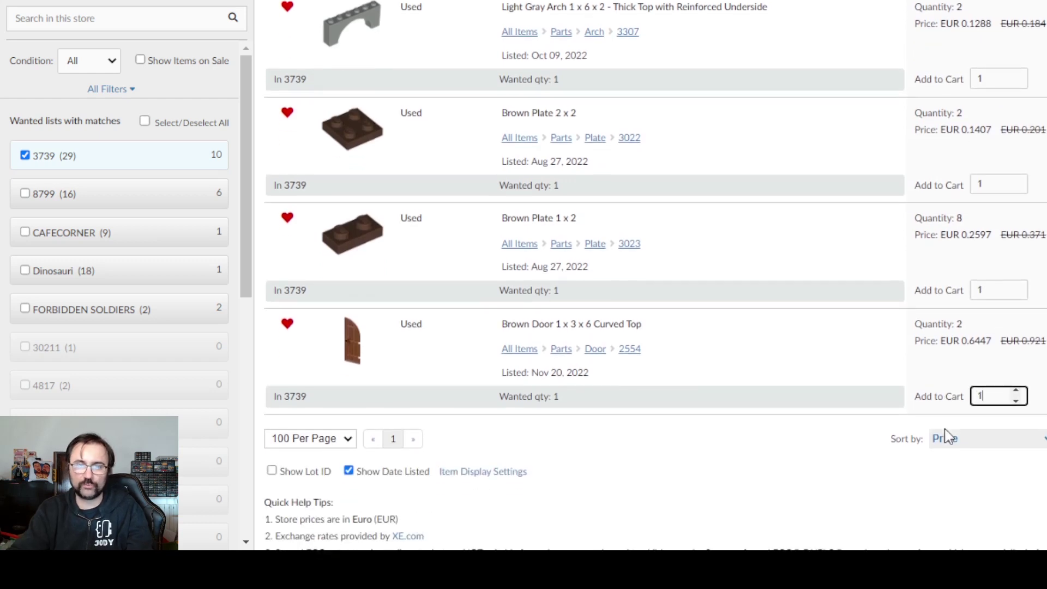
pyautogui.press('Return')
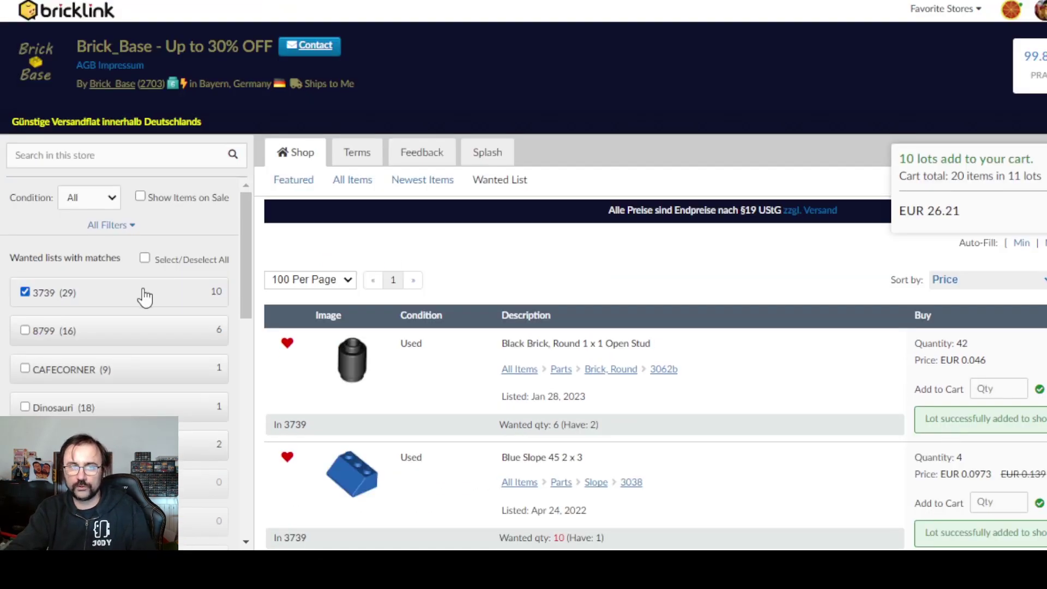
# - Switch to 8799 wanted-list matches and enter 1 for the blue-violet slope and both castle turret tops
pyautogui.click(168, 331)
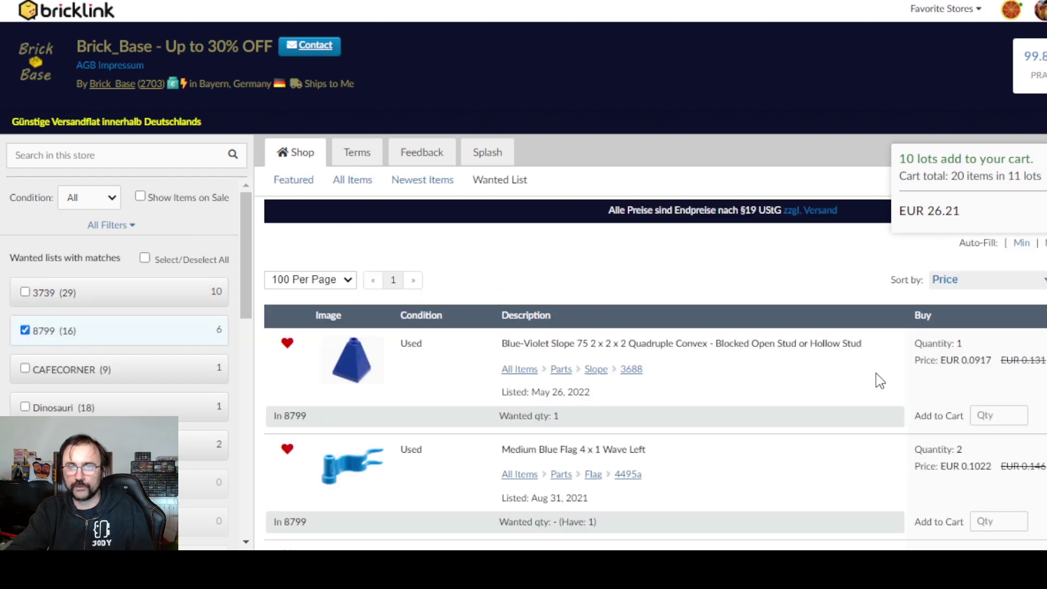
pyautogui.scroll(-3, 963, 355)
pyautogui.scroll(-1, 965, 356)
pyautogui.click(1001, 233)
pyautogui.write('1')
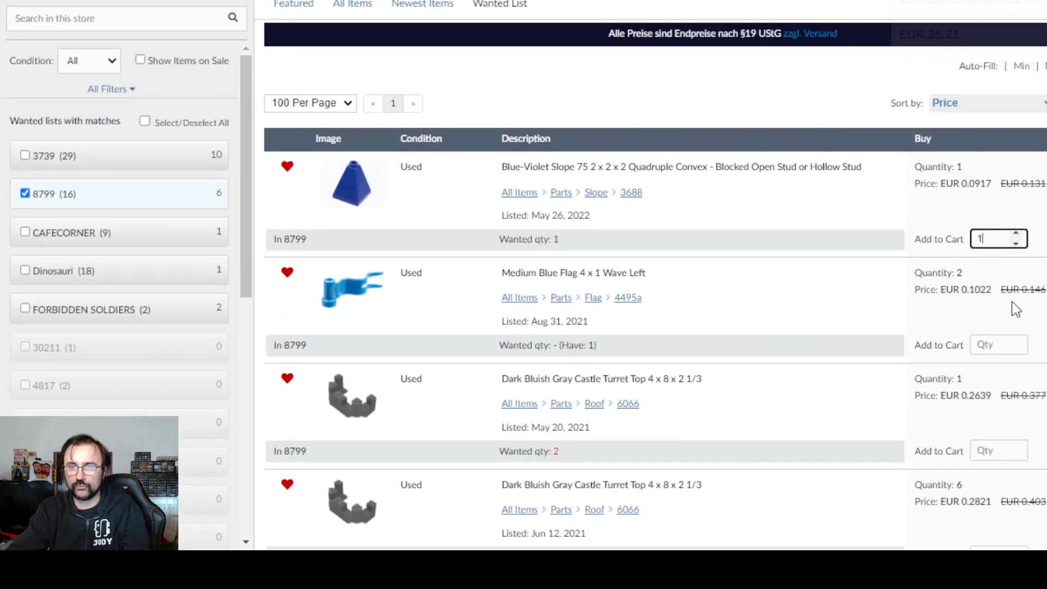
pyautogui.scroll(-4, 1001, 325)
pyautogui.click(1003, 273)
pyautogui.write('1')
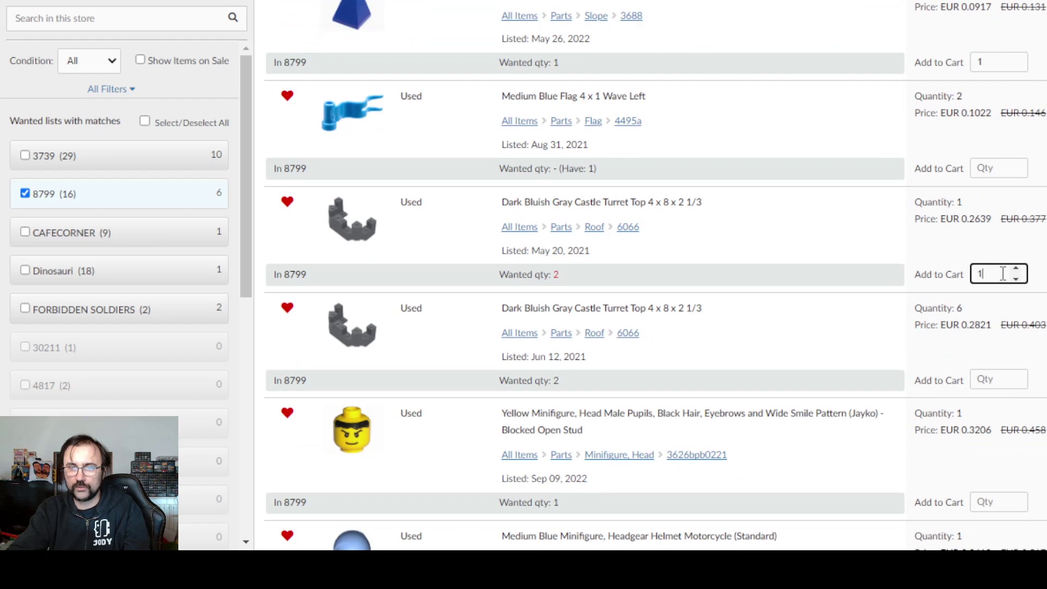
pyautogui.click(1003, 379)
pyautogui.write('1')
# - Enter 1 minifigure head and 1 motorcycle helmet, then add the five lots to the cart
pyautogui.scroll(-4, 983, 295)
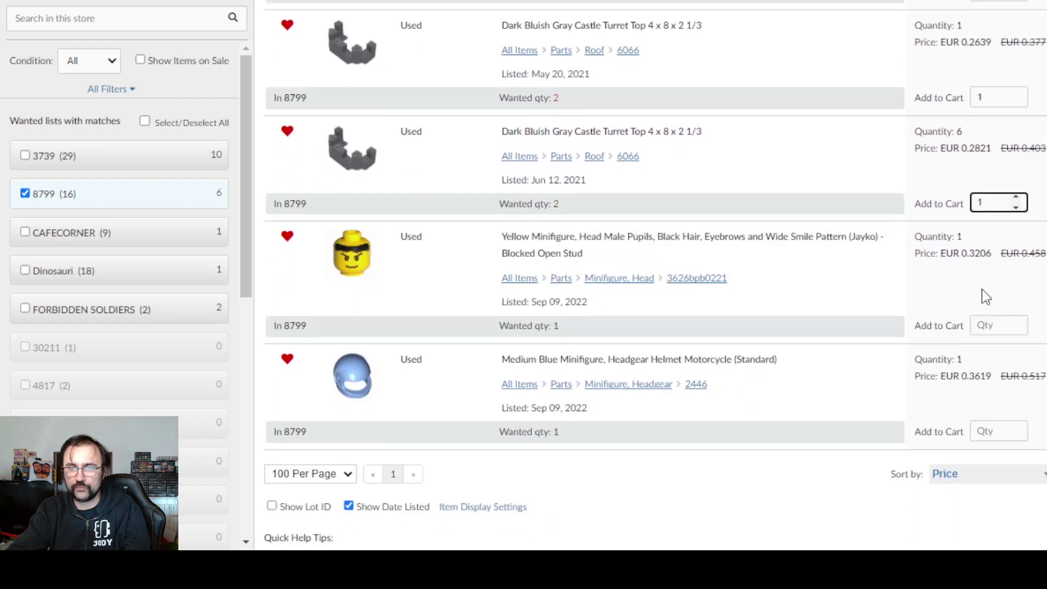
pyautogui.click(1005, 322)
pyautogui.write('1')
pyautogui.click(988, 433)
pyautogui.write('1')
pyautogui.press('Return')
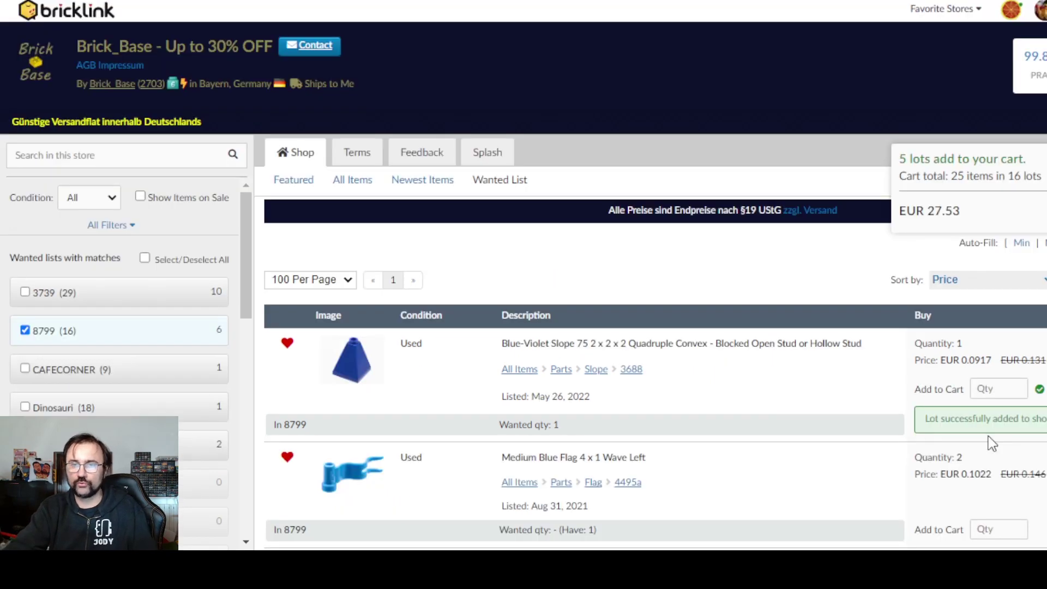
pyautogui.scroll(-3, 982, 367)
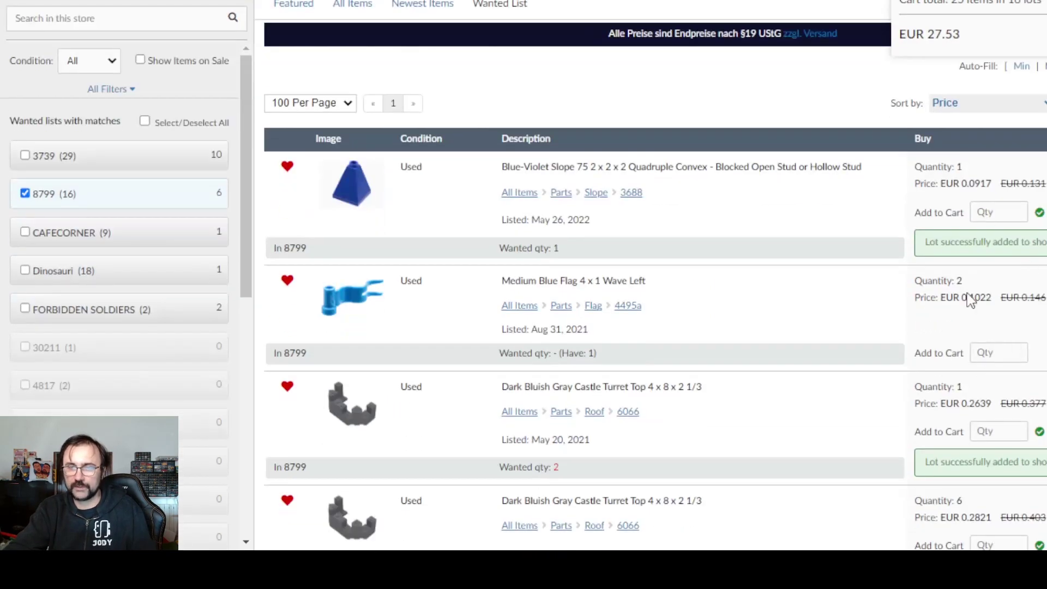
pyautogui.scroll(-6, 1028, 269)
pyautogui.scroll(5, 602, 213)
# - Check Dinosauri and FORBIDDEN SOLDIERS matches, adding 2 and 1 of the two red wheel lots to the cart
pyautogui.click(211, 205)
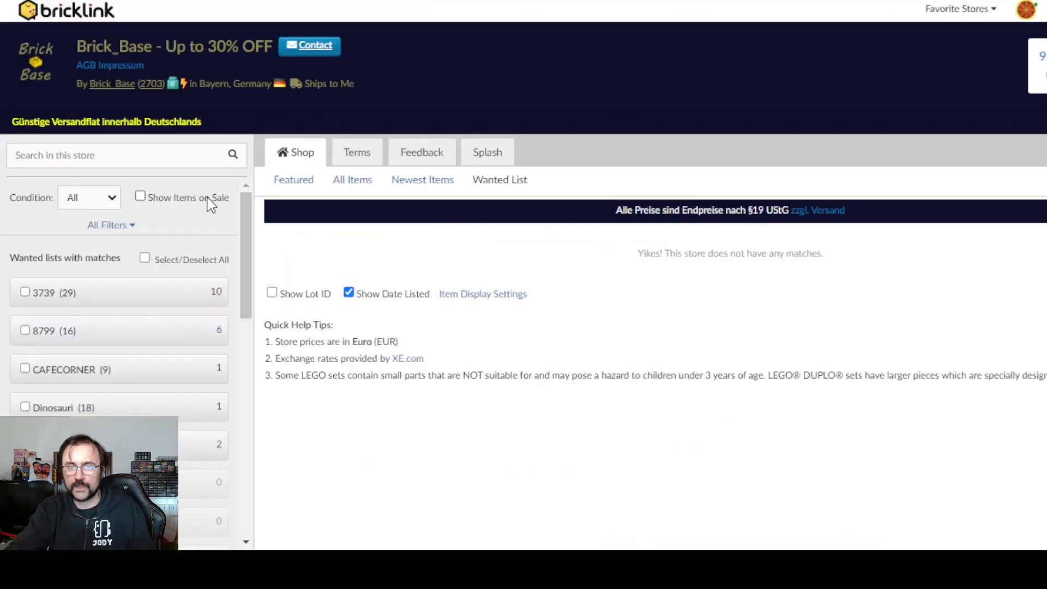
pyautogui.click(187, 414)
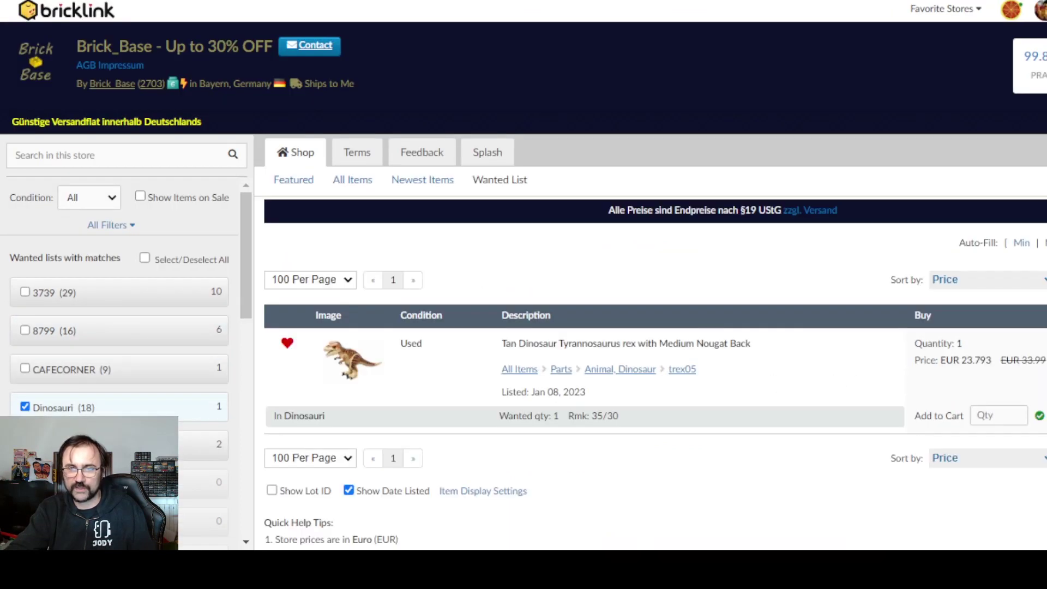
pyautogui.click(28, 408)
pyautogui.click(204, 453)
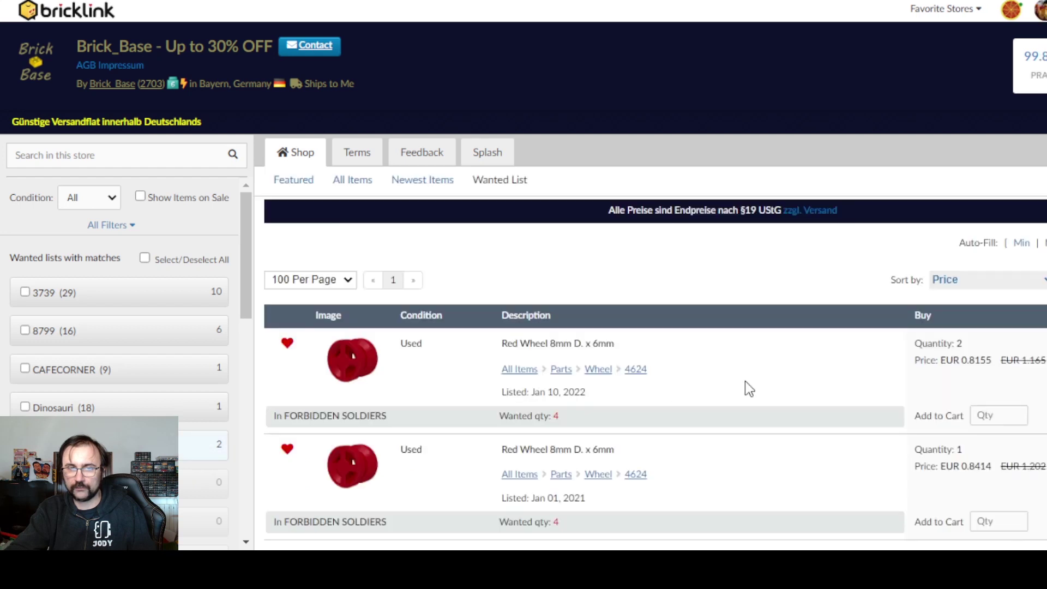
pyautogui.scroll(-3, 1024, 270)
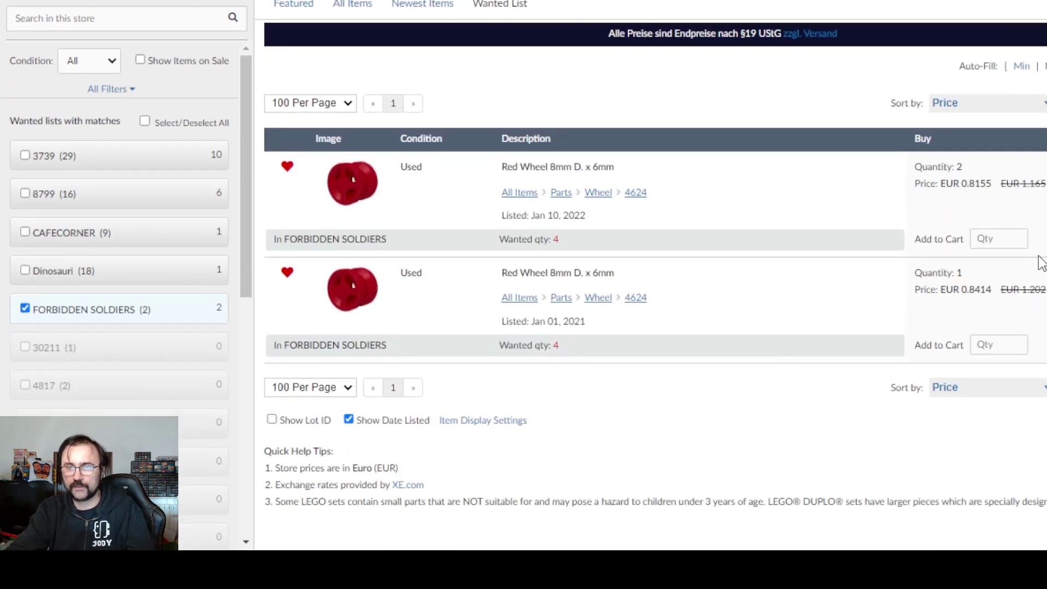
pyautogui.click(1016, 234)
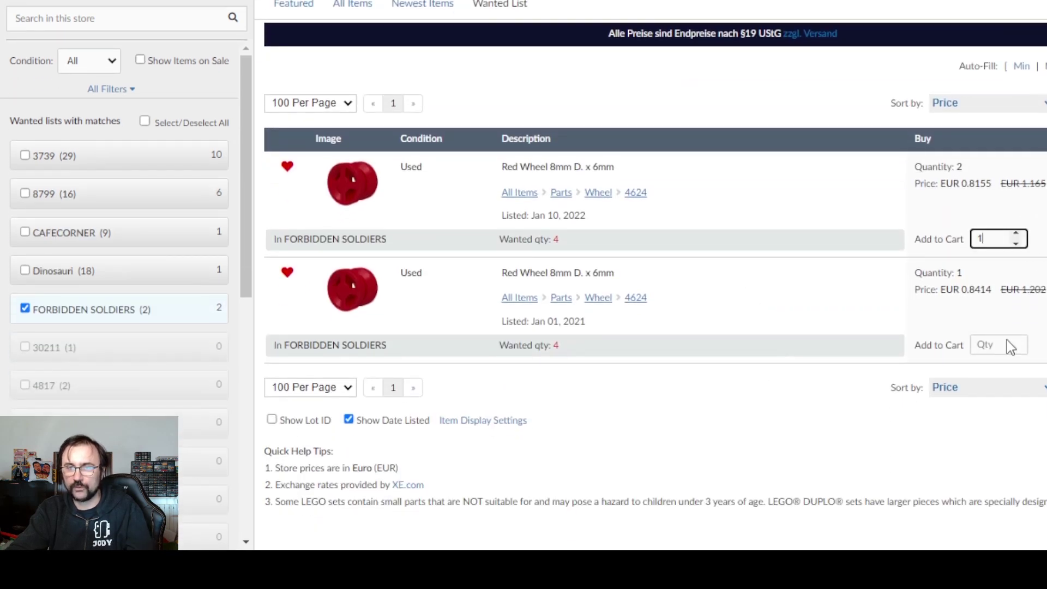
pyautogui.click(1015, 233)
pyautogui.click(992, 345)
pyautogui.write('1')
pyautogui.press('Return')
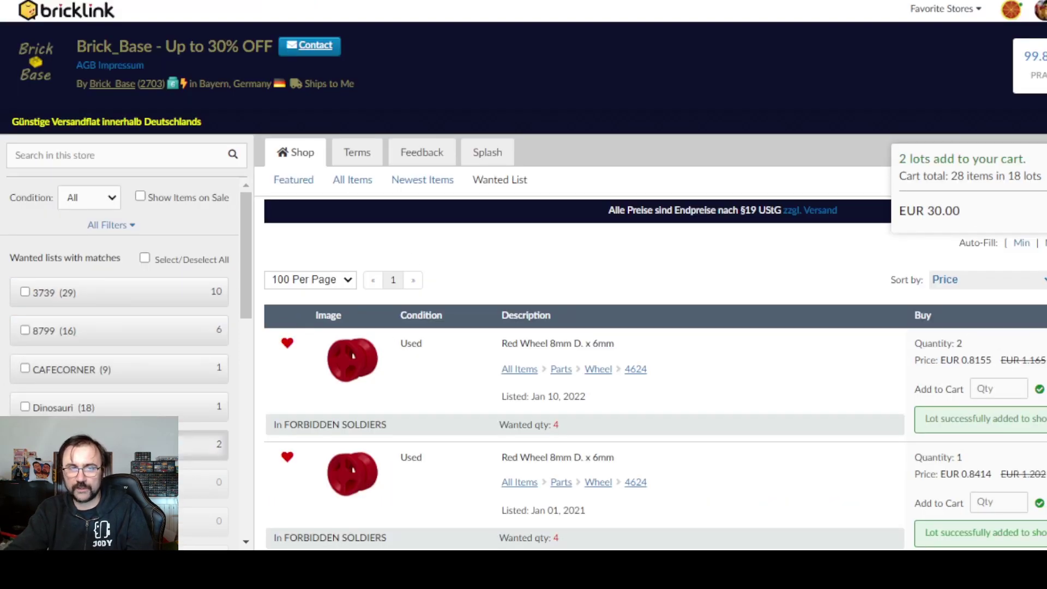
# - Filter to CAFECORNER matches and add 1 Tan Slope, Inverted 33 3 x 2 to the cart
pyautogui.click(143, 375)
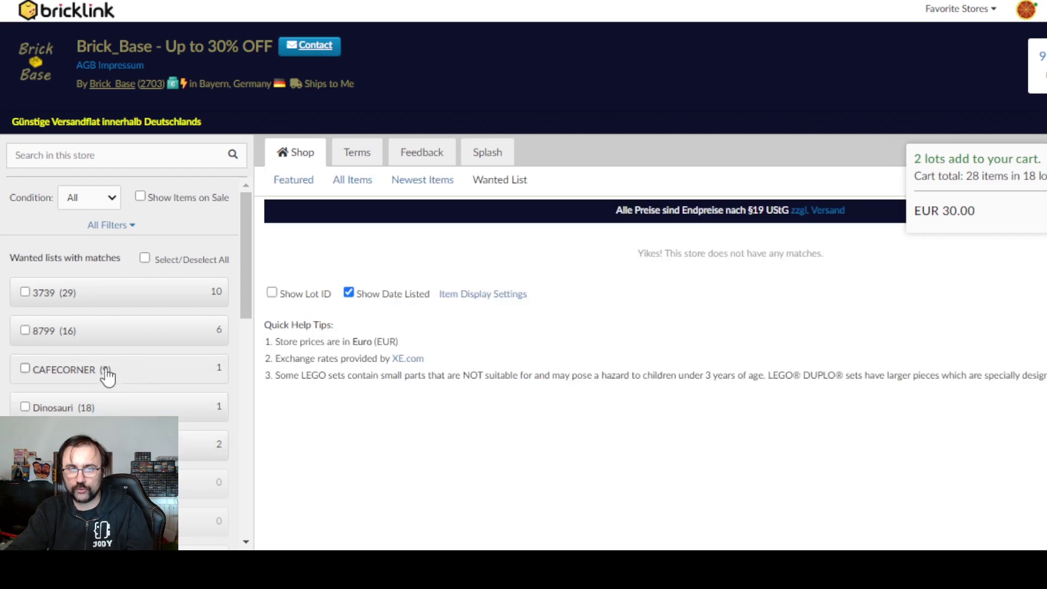
pyautogui.click(107, 387)
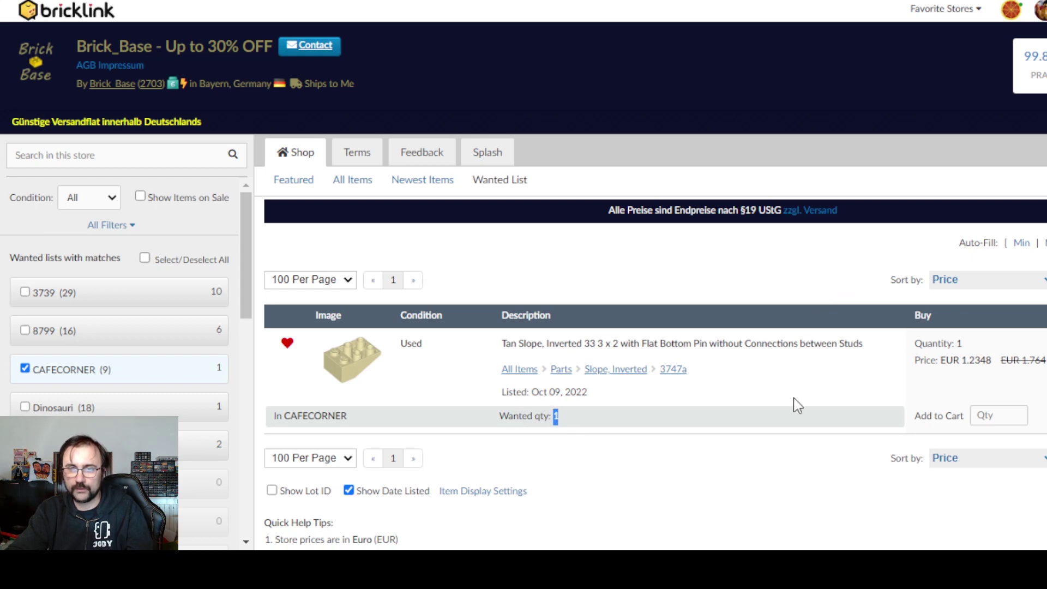
pyautogui.click(998, 416)
pyautogui.write('1')
pyautogui.press('Return')
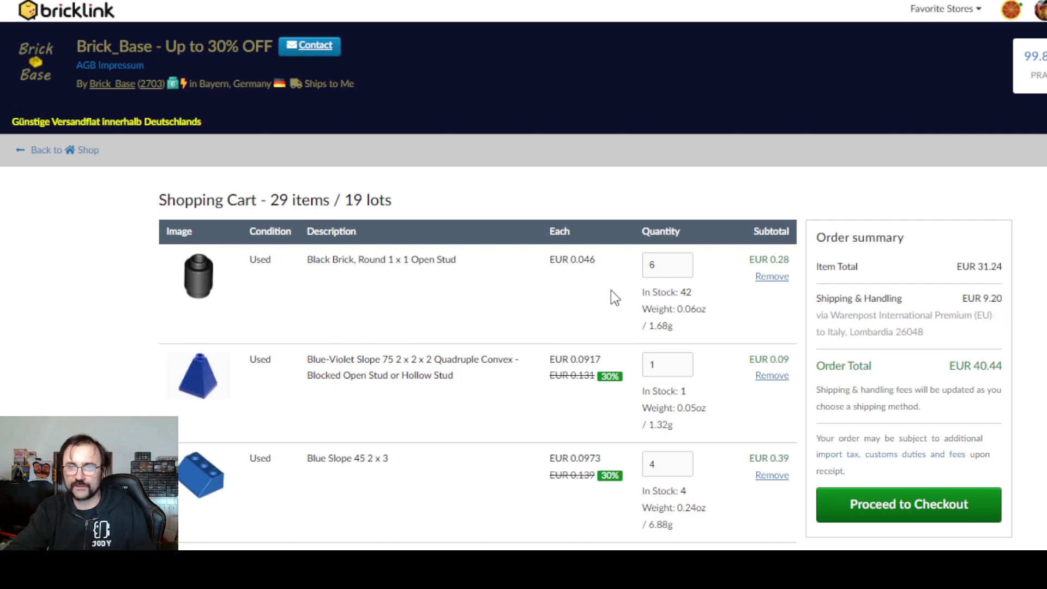
# - Scroll through the cart's 19 lots and the EUR 40.44 order summary
pyautogui.scroll(-15, 581, 290)
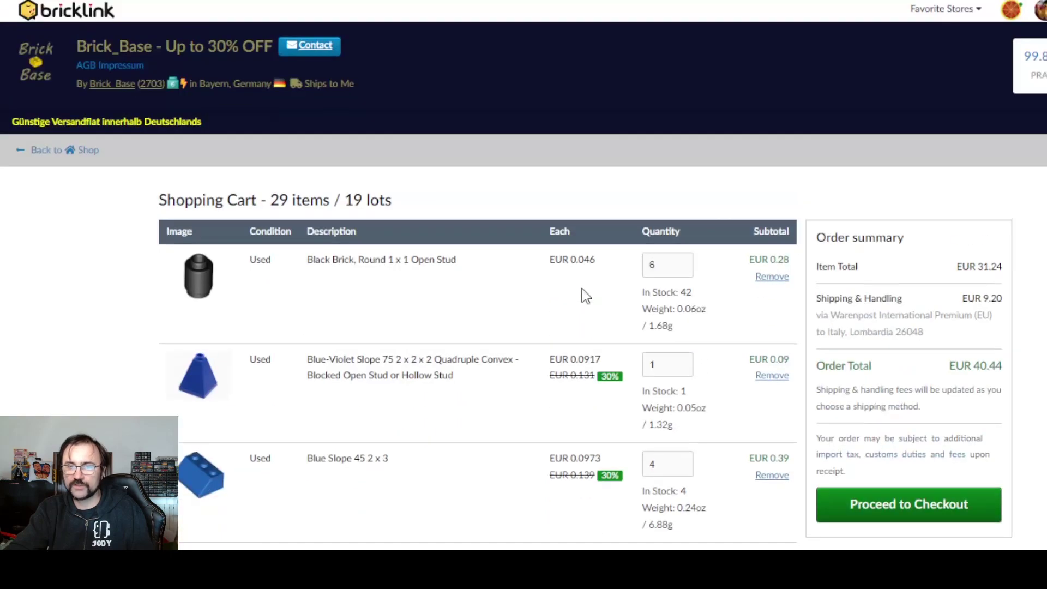
pyautogui.scroll(-5, 632, 316)
pyautogui.scroll(-5, 633, 313)
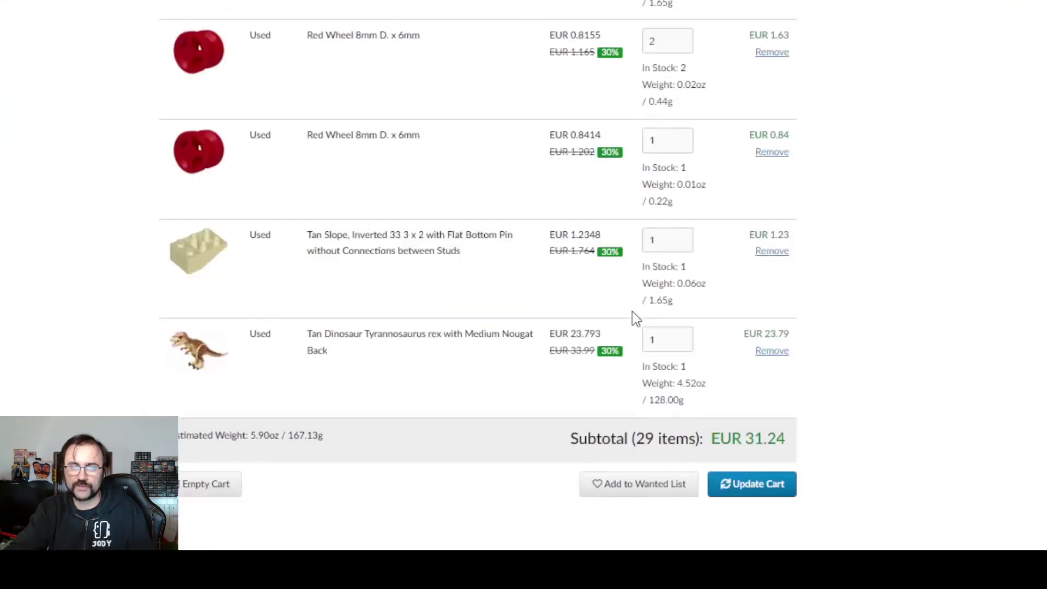
pyautogui.scroll(15, 633, 314)
pyautogui.scroll(5, 633, 316)
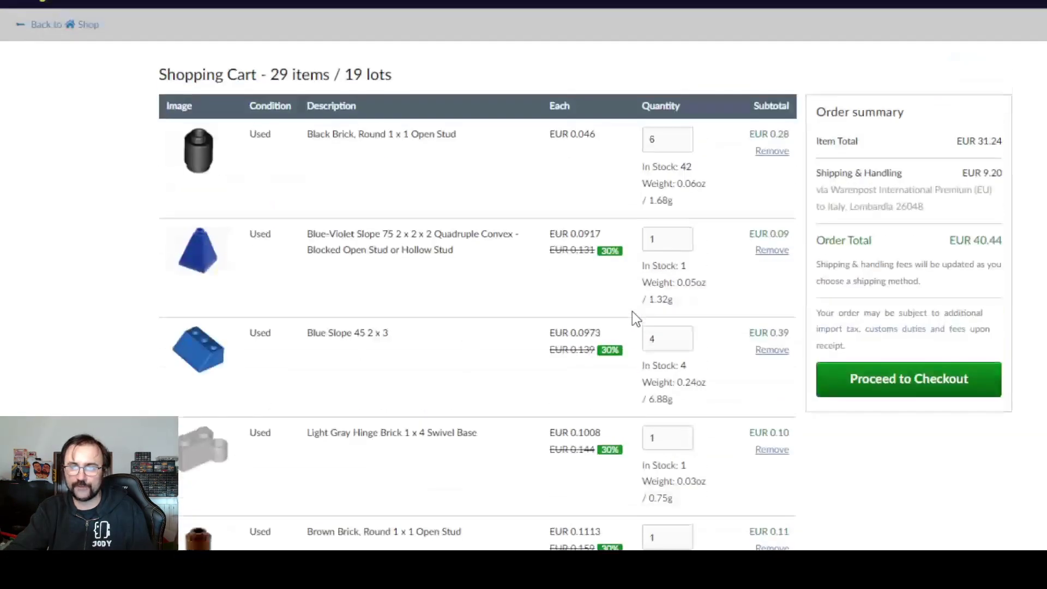
# - Start checkout and note the EUR 31.24 item total and 9.20 shipping cost
pyautogui.click(923, 392)
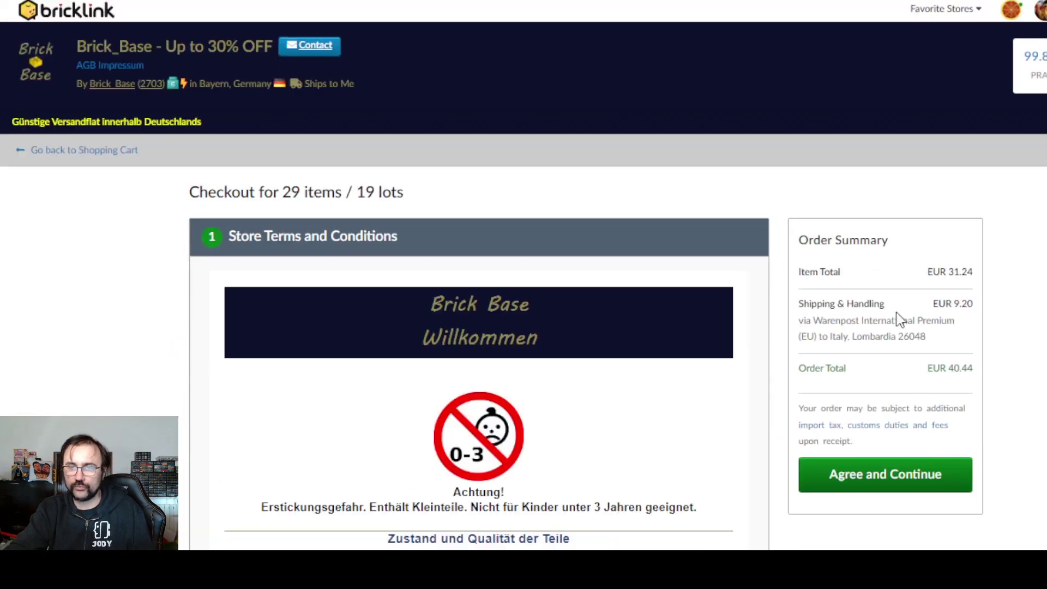
pyautogui.doubleClick(952, 271)
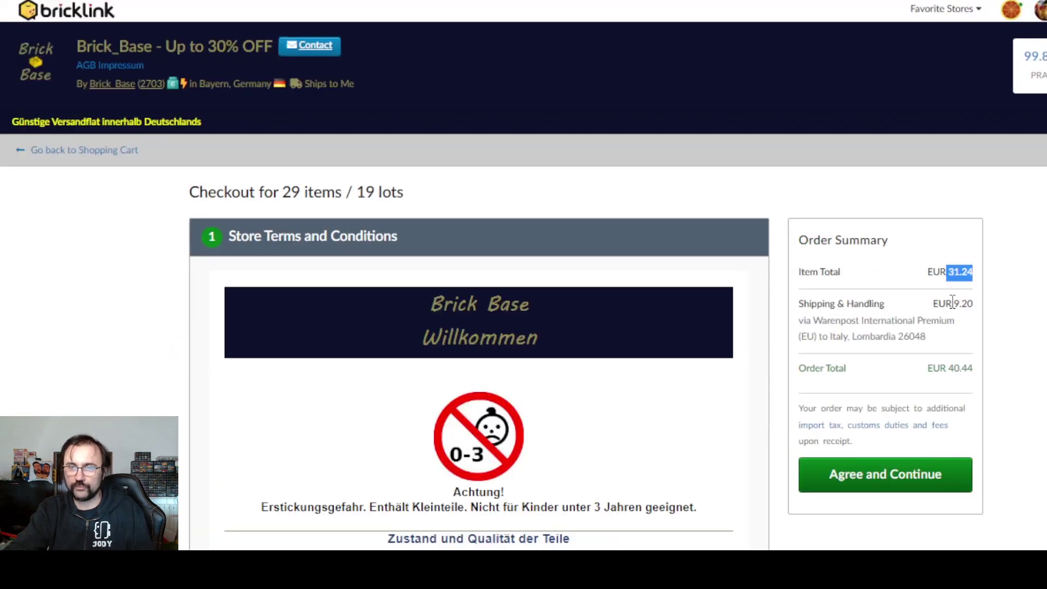
pyautogui.doubleClick(956, 303)
pyautogui.click(1007, 271)
# - Read through Brick_Base's Store Terms and Conditions section
pyautogui.scroll(-5, 721, 290)
pyautogui.scroll(-10, 600, 327)
pyautogui.scroll(-12, 455, 369)
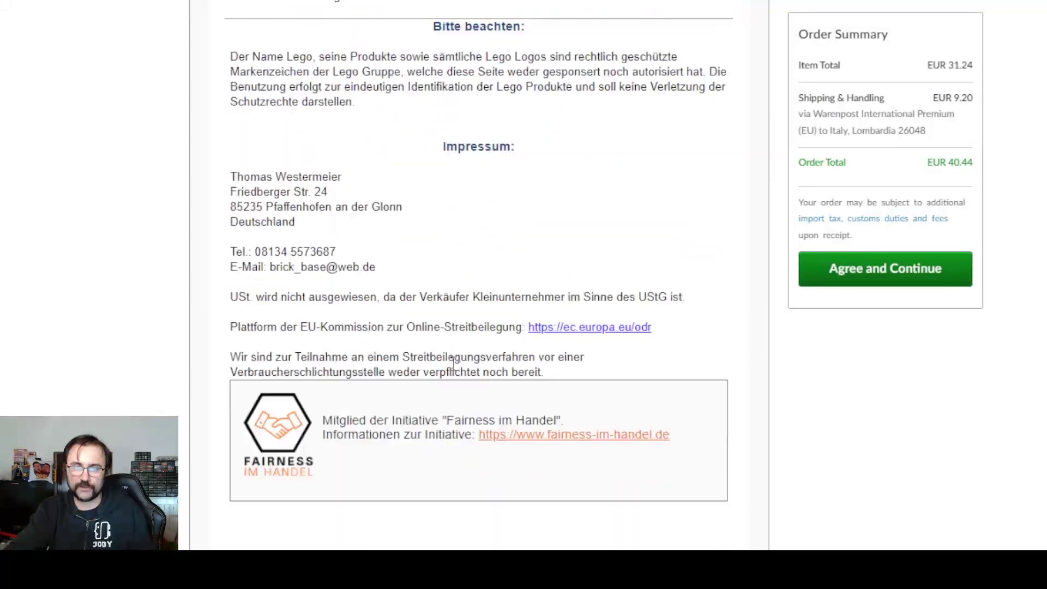
pyautogui.scroll(-15, 453, 362)
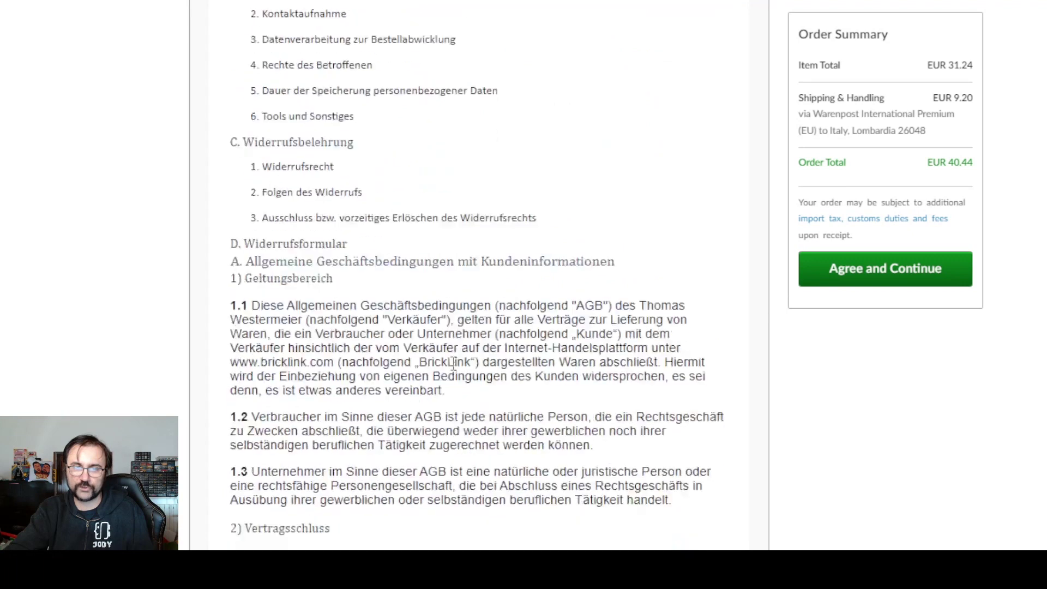
pyautogui.scroll(-20, 453, 363)
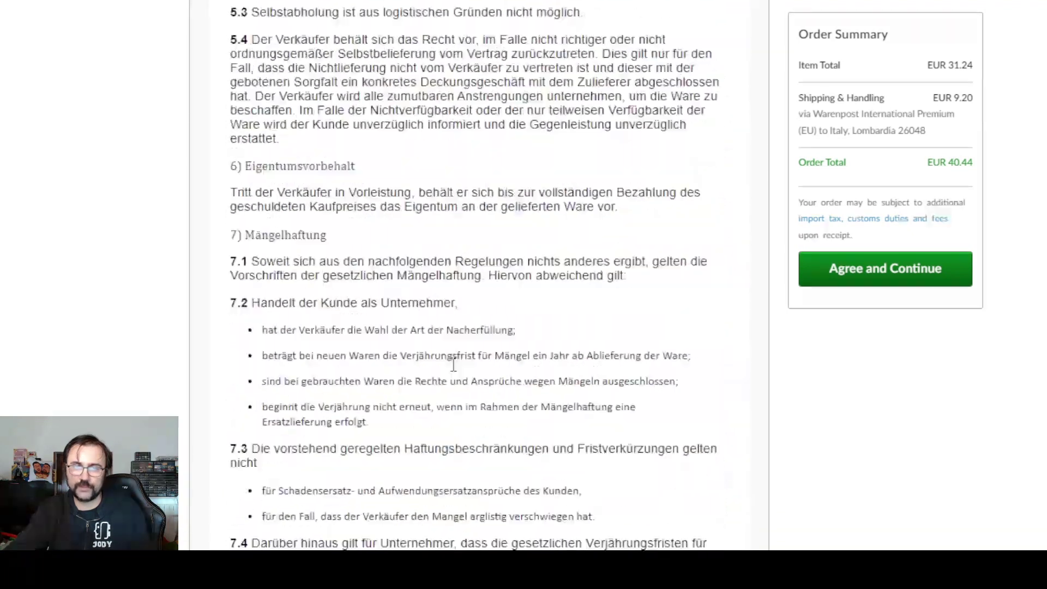
pyautogui.scroll(-20, 454, 369)
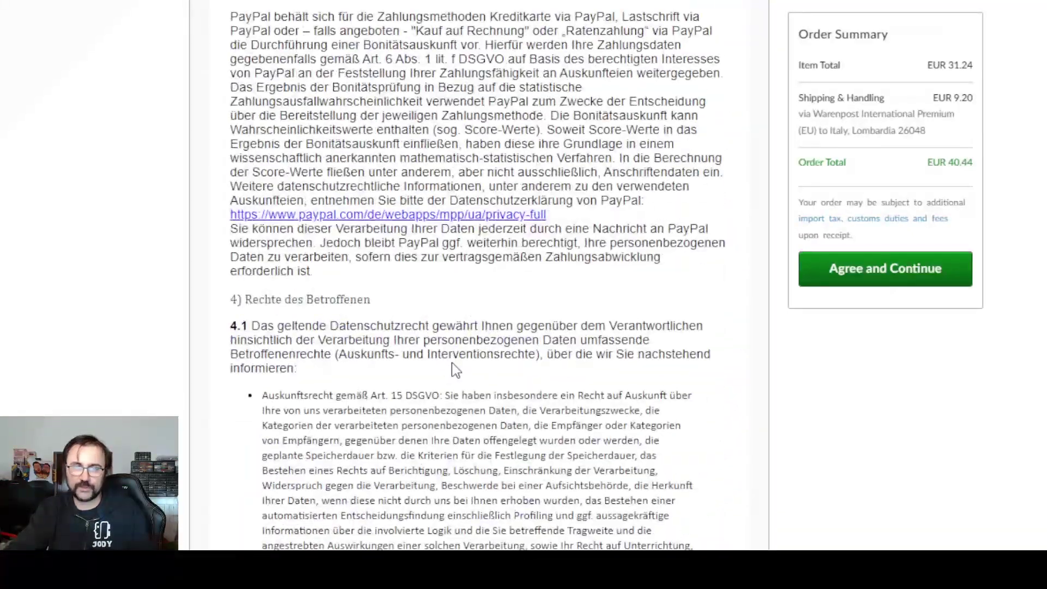
pyautogui.scroll(-20, 454, 369)
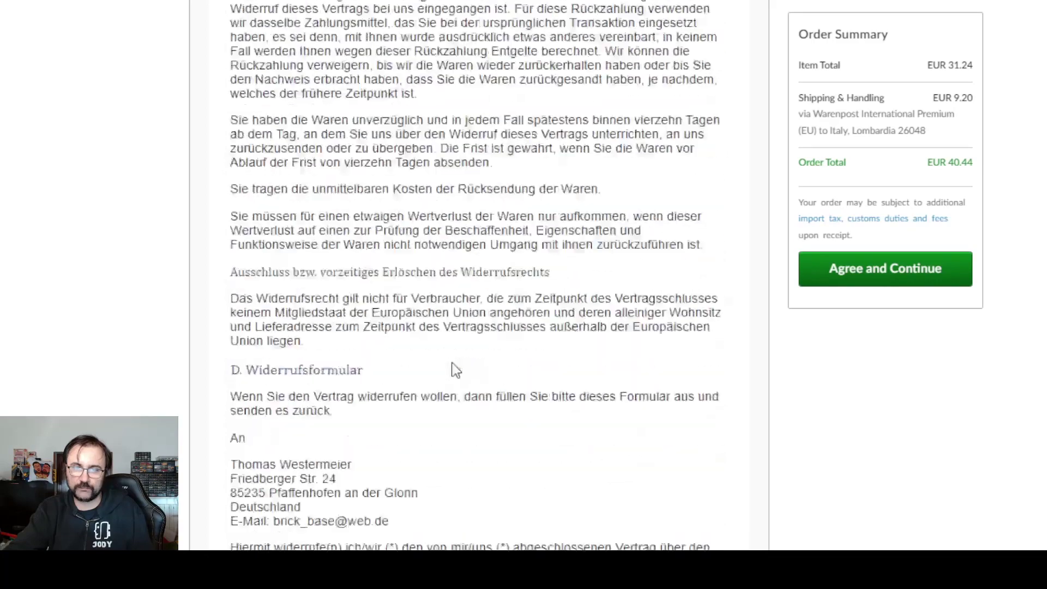
# - Accept the store terms, confirm the shipping address and PayPal (Onsite) payment
pyautogui.click(912, 276)
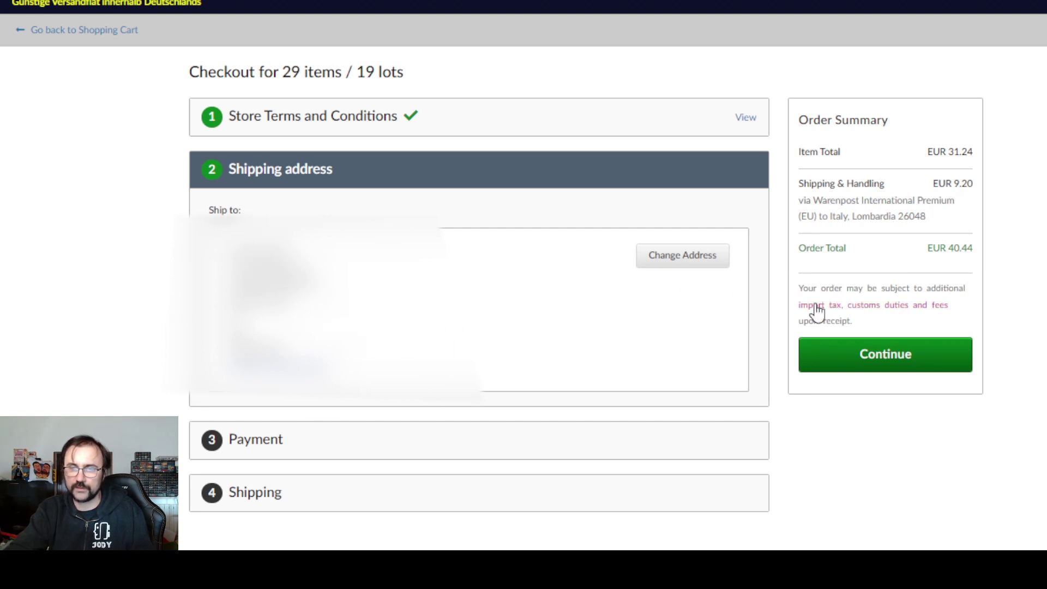
pyautogui.click(892, 353)
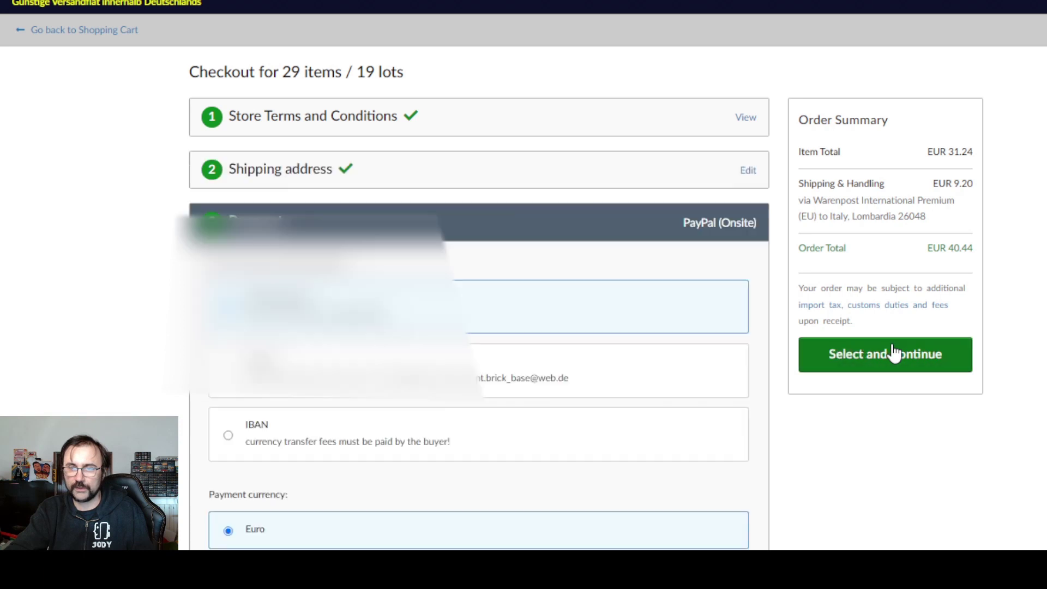
pyautogui.scroll(-2, 339, 347)
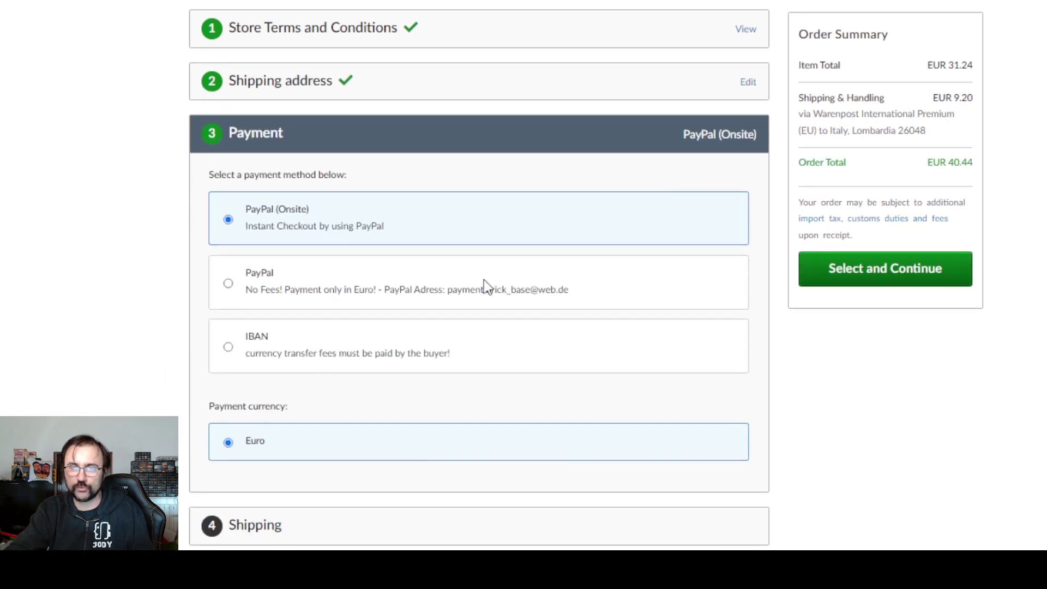
pyautogui.scroll(3, 633, 328)
pyautogui.scroll(-3, 698, 349)
pyautogui.click(898, 279)
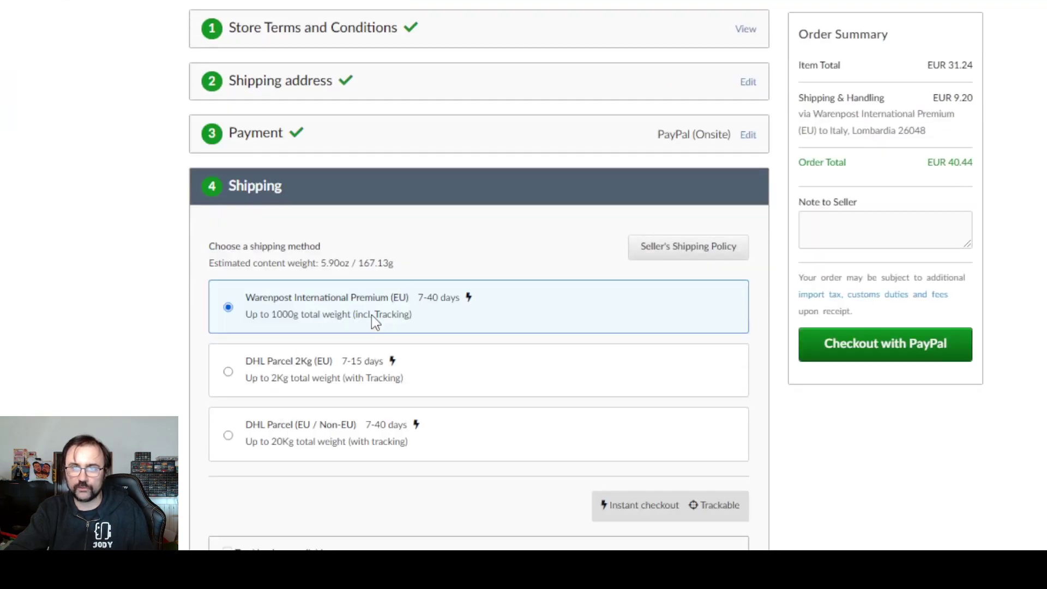
# - Compare DHL shipping options, keep Warenpost International Premium, and check out with PayPal for EUR 40.44
pyautogui.click(382, 361)
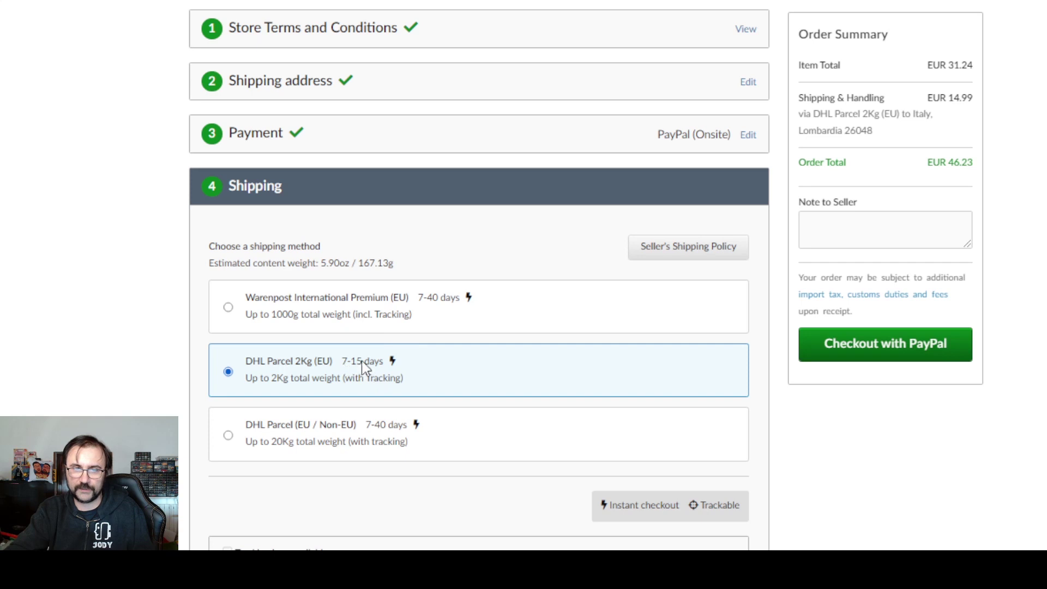
pyautogui.click(366, 446)
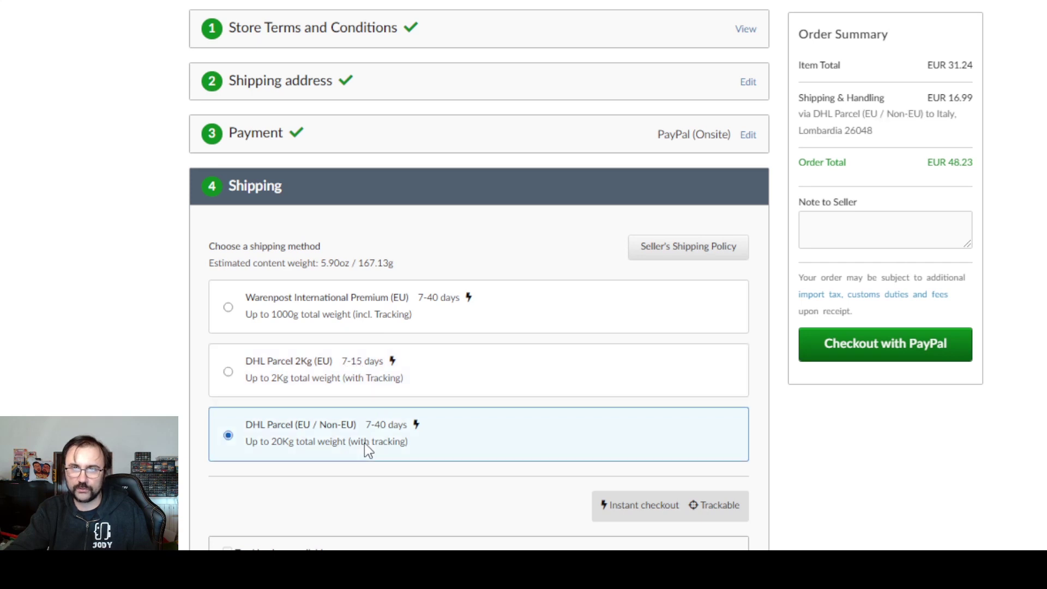
pyautogui.click(362, 307)
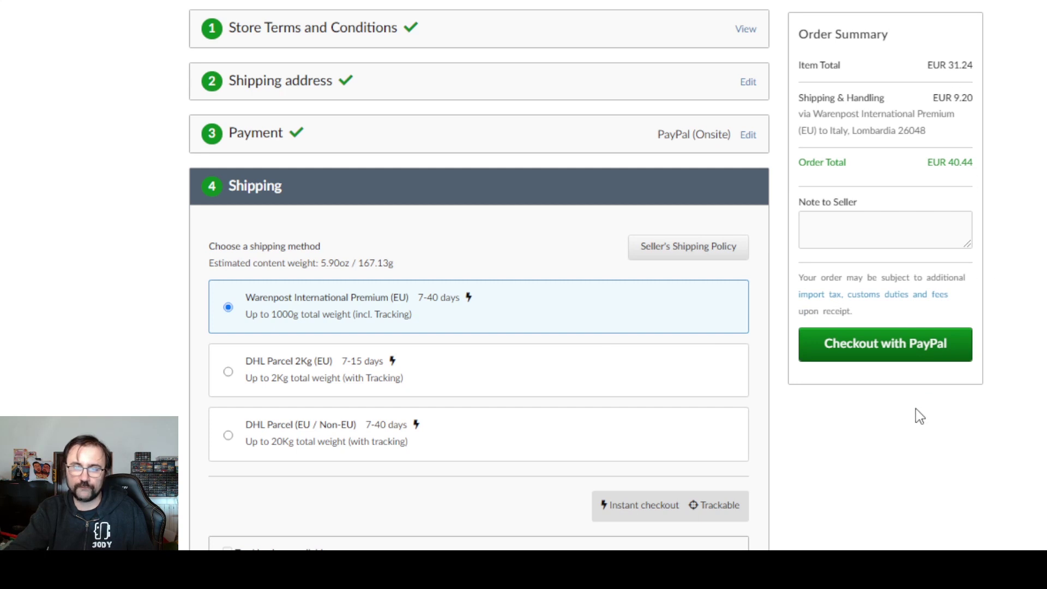
pyautogui.click(917, 354)
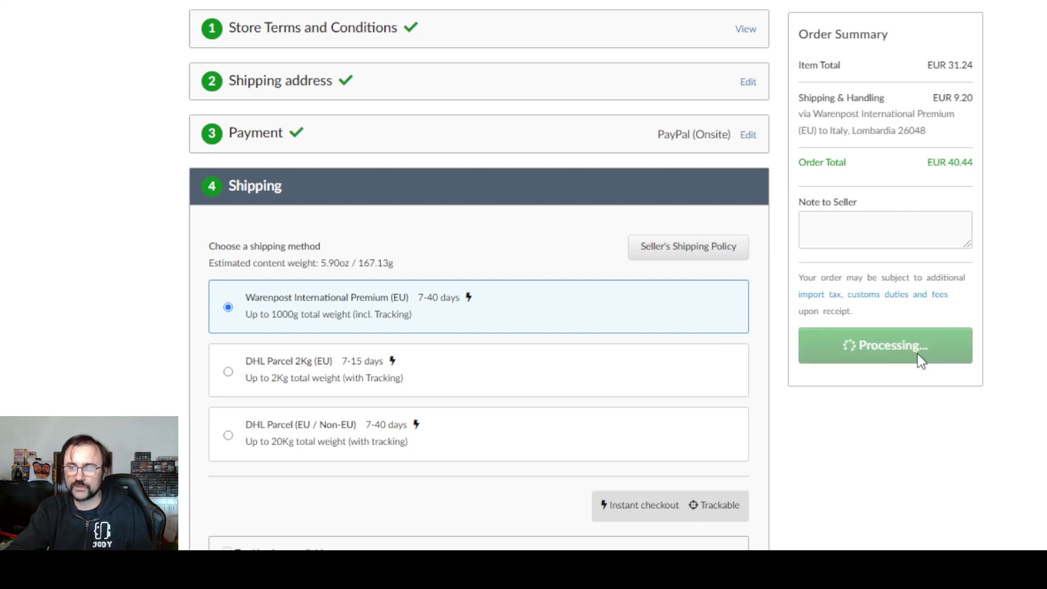
# - Log in to PayPal with the autofilled password and approve the EUR 40,44 payment
pyautogui.click(587, 402)
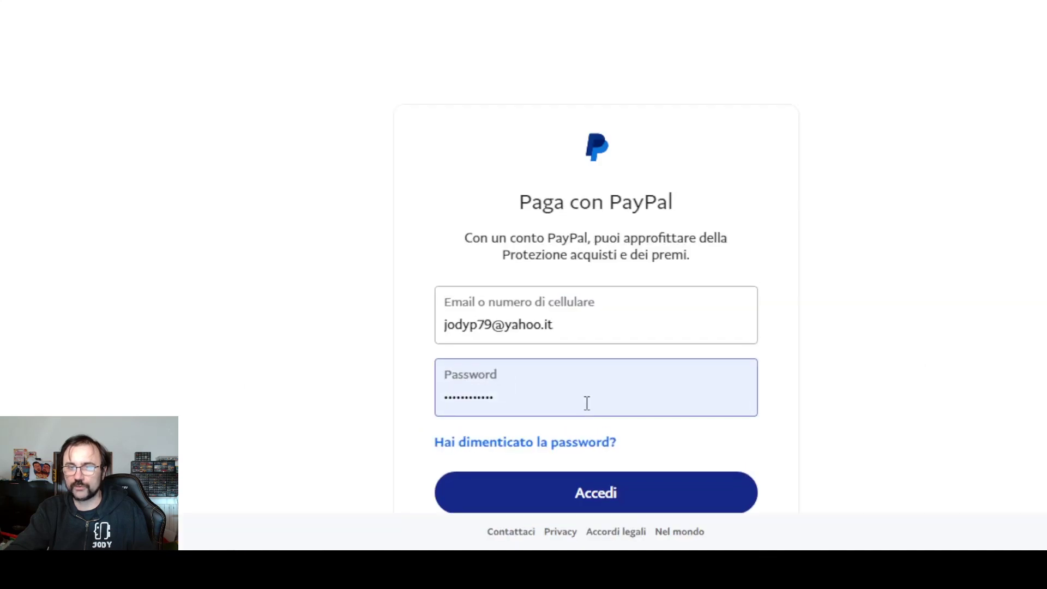
pyautogui.click(633, 495)
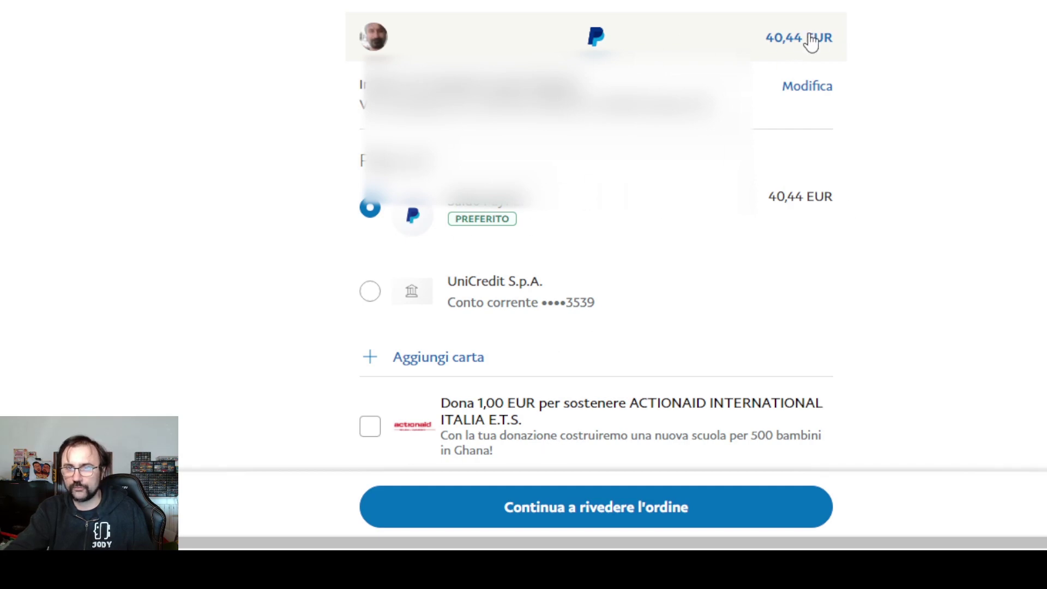
pyautogui.click(701, 509)
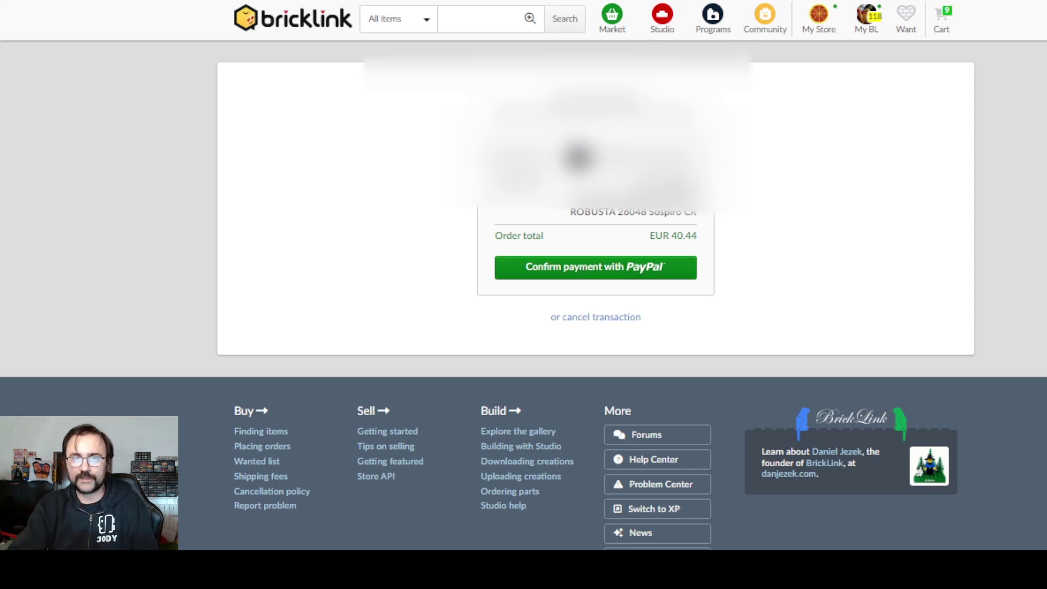
# - Confirm the PayPal payment and open the completed order's details
pyautogui.click(677, 275)
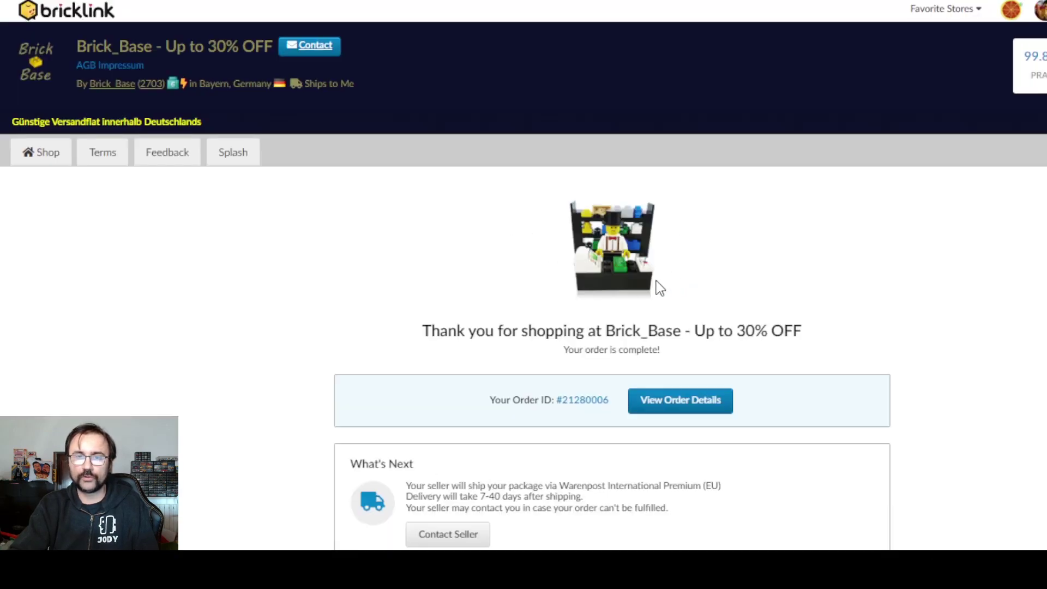
pyautogui.scroll(-3, 654, 284)
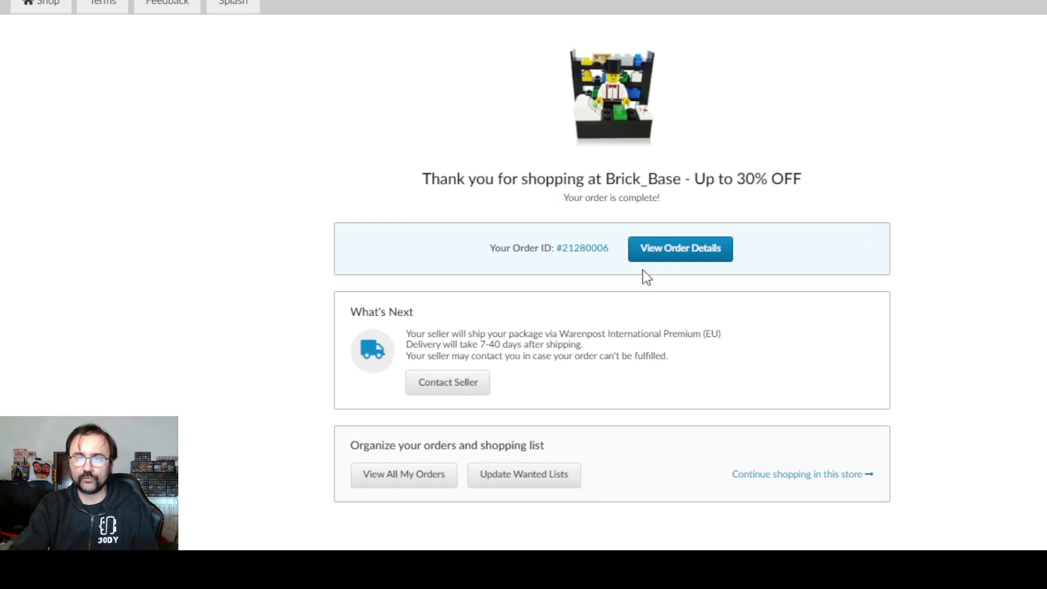
pyautogui.click(666, 252)
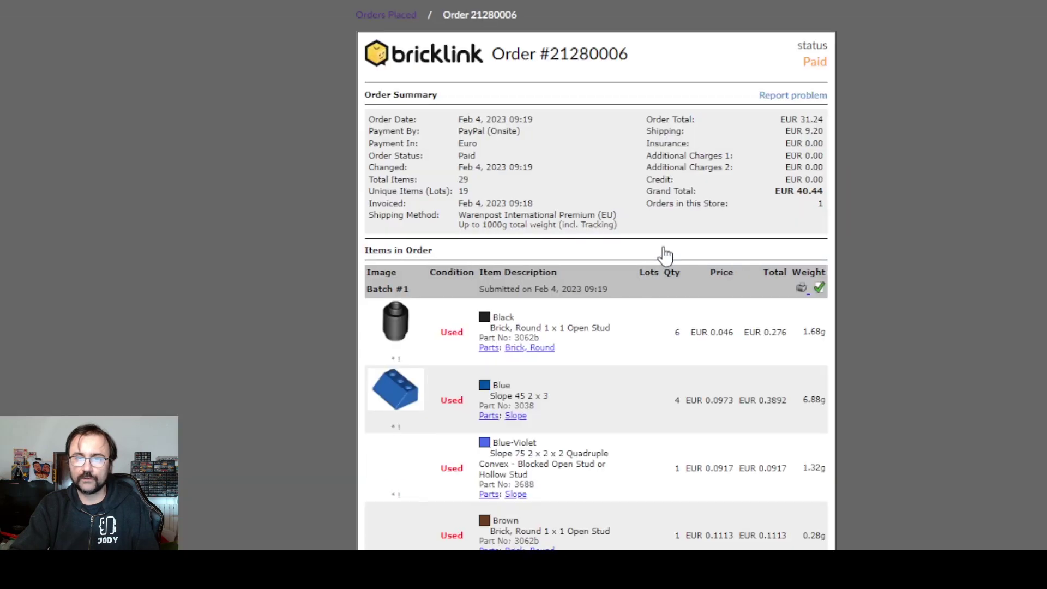
# - Scroll to the Tyrannosaurus rex in the order and view its enlarged picture
pyautogui.scroll(-15, 663, 256)
pyautogui.scroll(-9, 665, 255)
pyautogui.scroll(13, 665, 256)
pyautogui.scroll(-5, 665, 255)
pyautogui.scroll(-8, 665, 255)
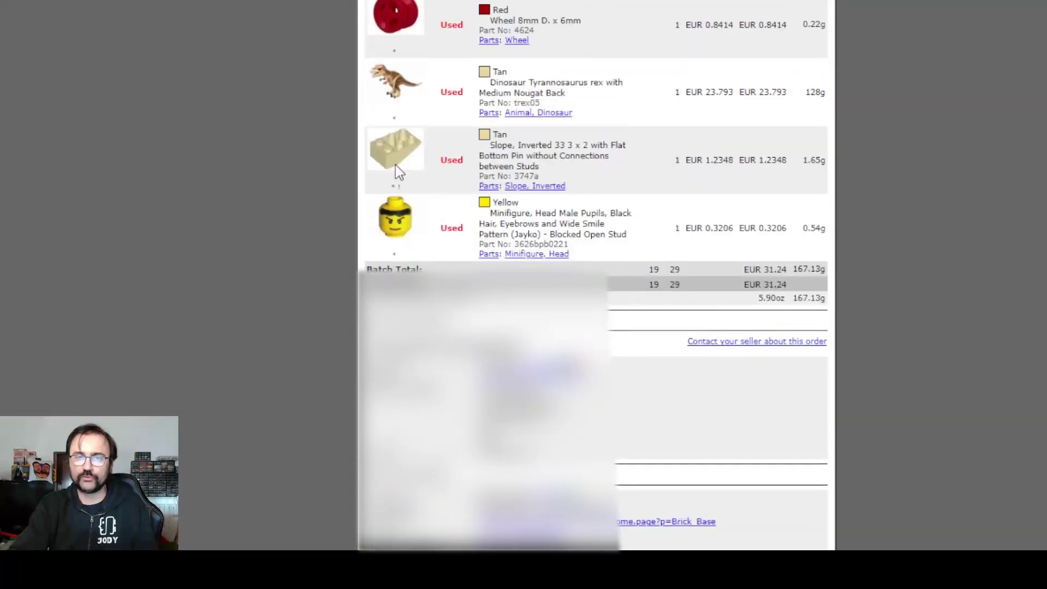
pyautogui.click(392, 68)
pyautogui.click(1036, 230)
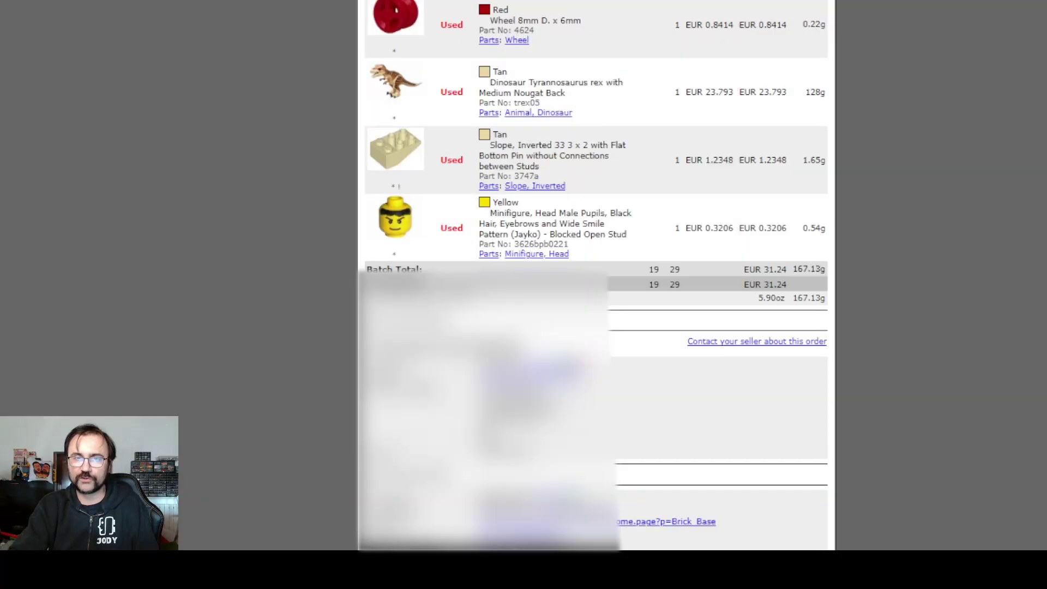
# - Scroll up and down through the order's item list and totals
pyautogui.scroll(20, 1037, 230)
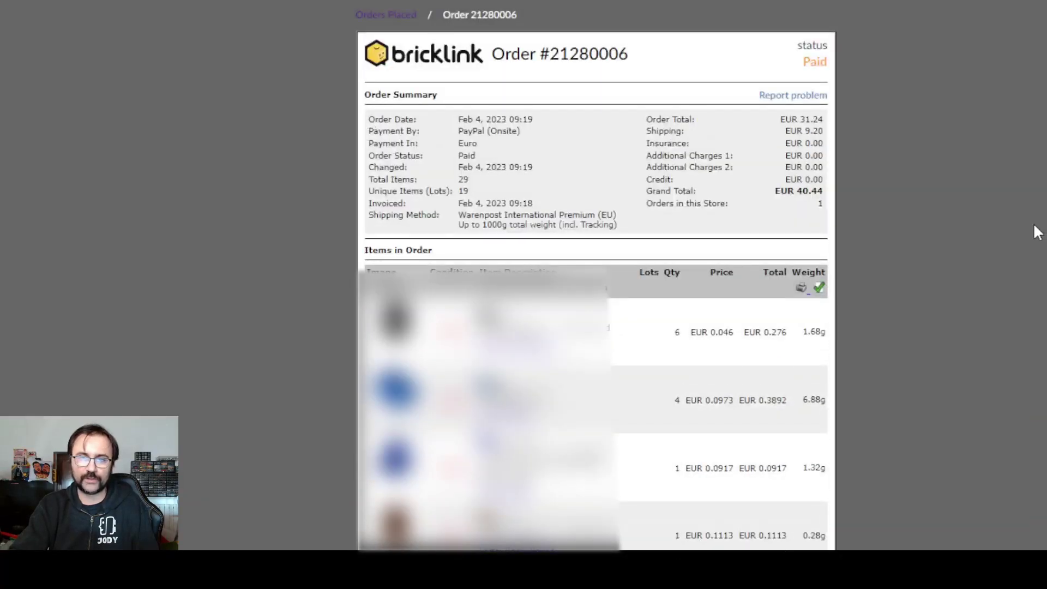
pyautogui.scroll(-6, 1035, 229)
pyautogui.scroll(5, 1035, 229)
pyautogui.scroll(2, 876, 82)
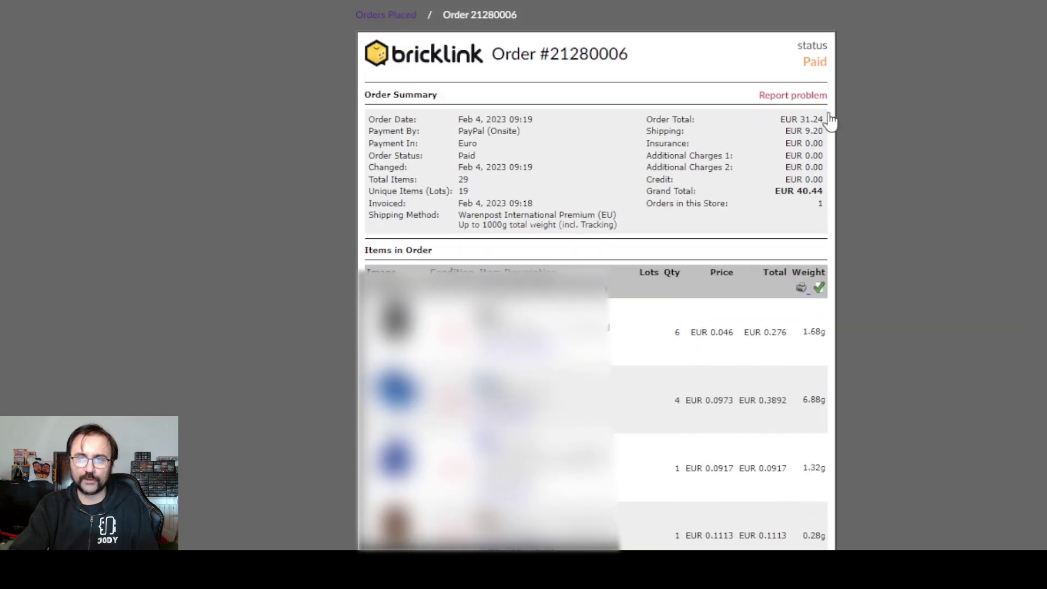
pyautogui.scroll(-12, 576, 264)
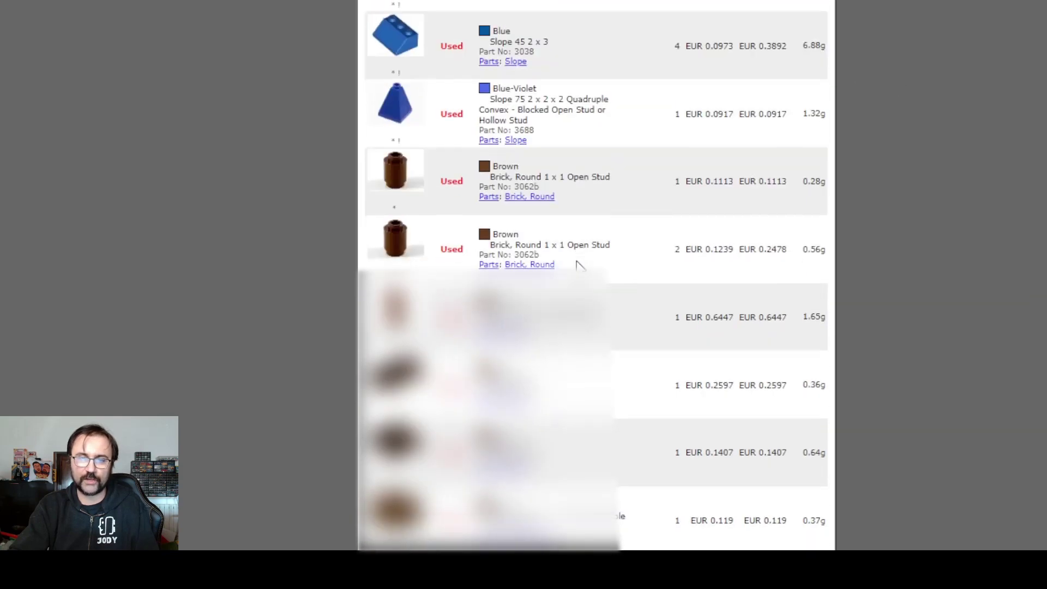
pyautogui.scroll(8, 577, 265)
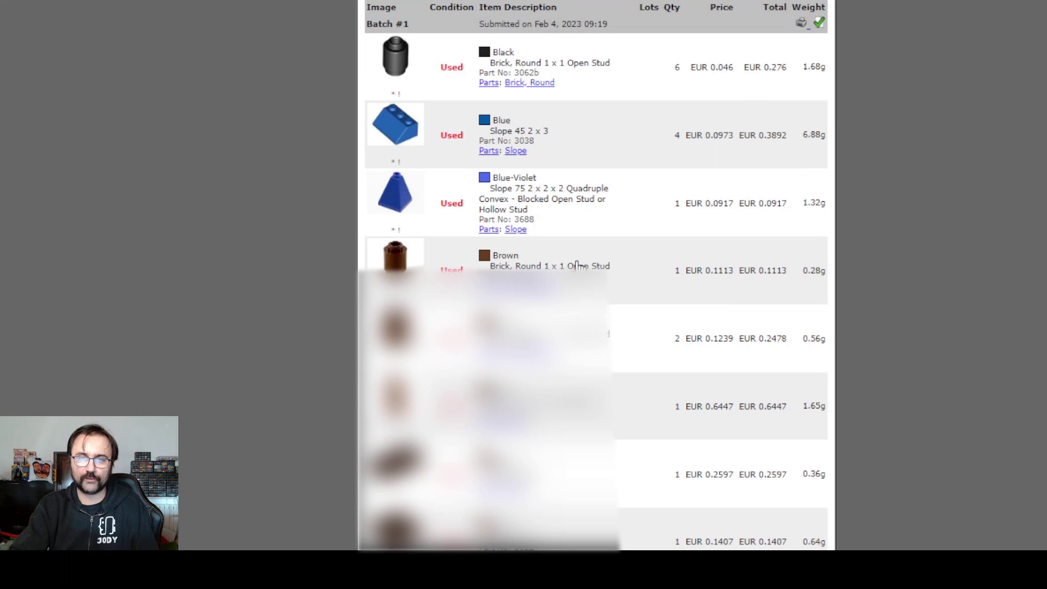
pyautogui.scroll(-13, 577, 265)
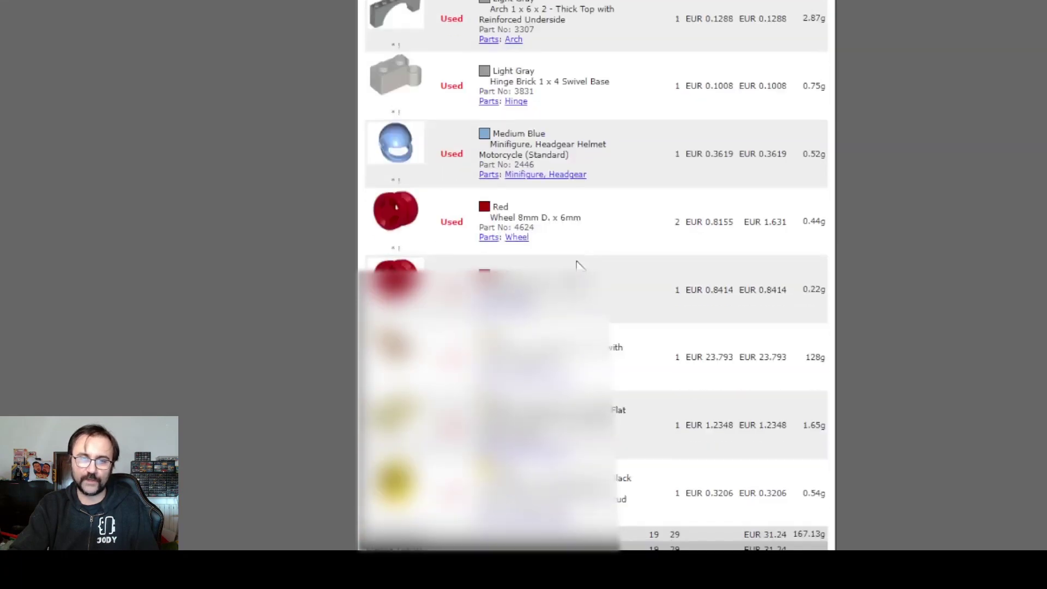
pyautogui.scroll(-3, 579, 266)
pyautogui.scroll(8, 581, 266)
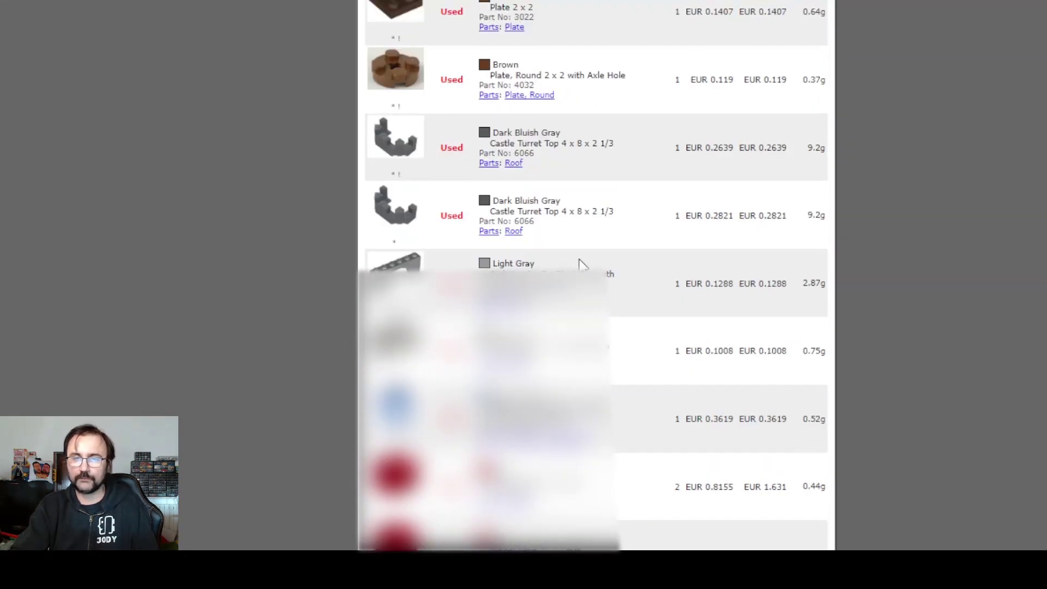
pyautogui.scroll(8, 580, 265)
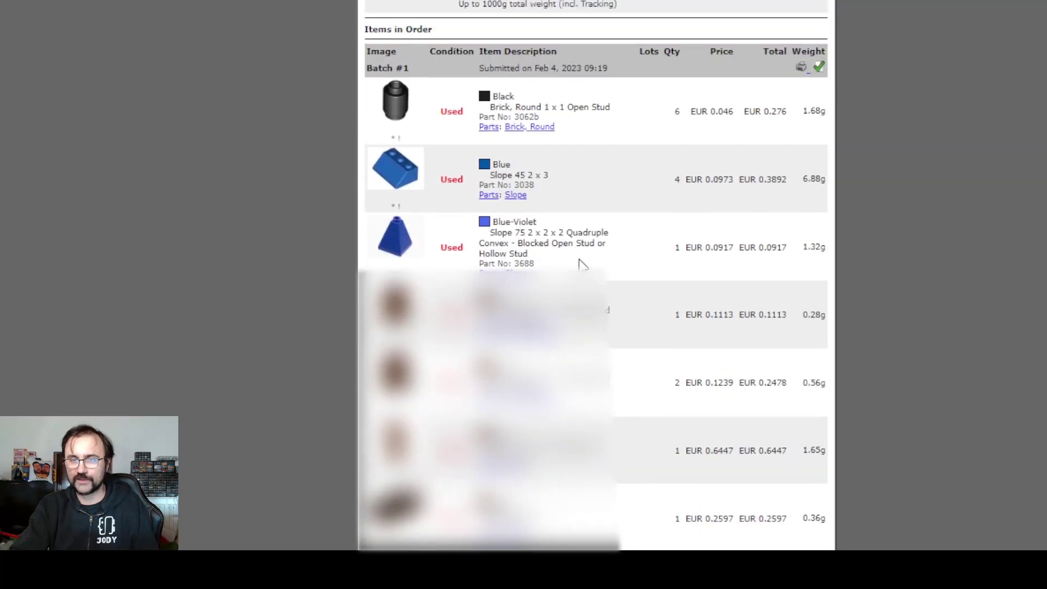
pyautogui.scroll(-12, 583, 265)
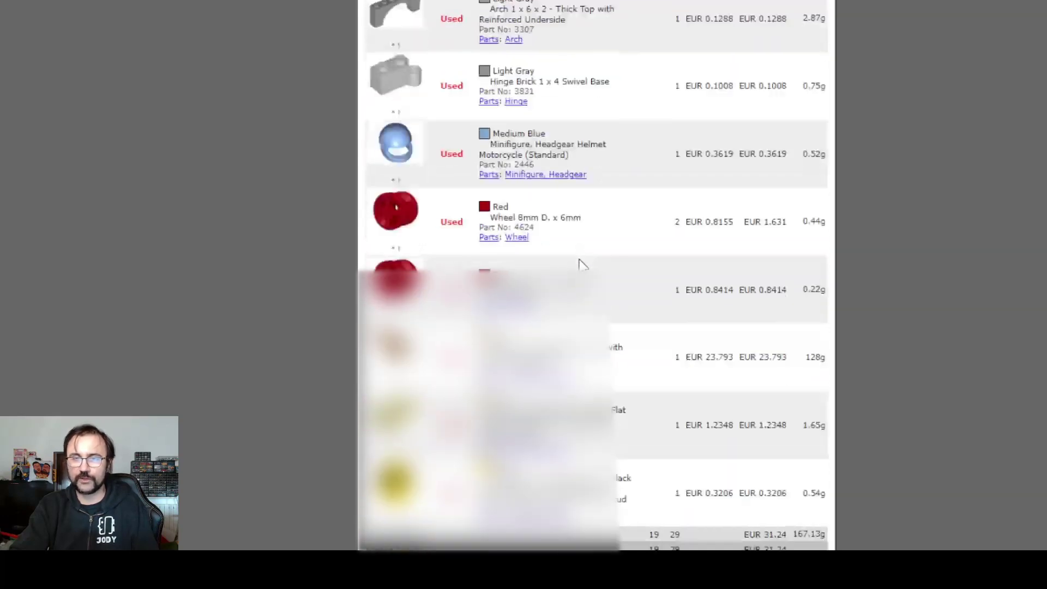
pyautogui.scroll(-3, 582, 265)
pyautogui.scroll(3, 583, 265)
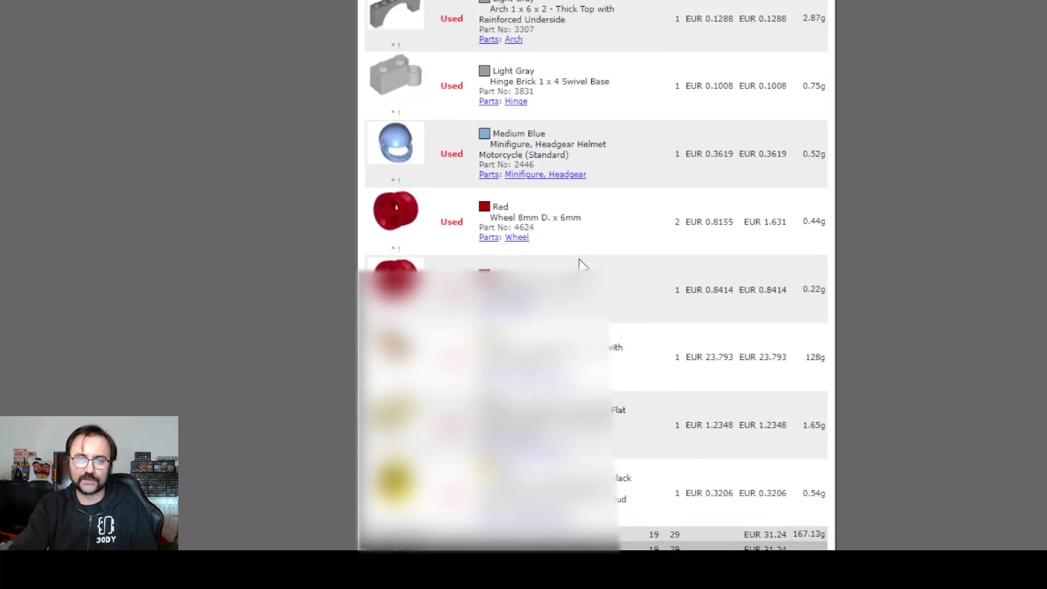
pyautogui.scroll(-7, 582, 265)
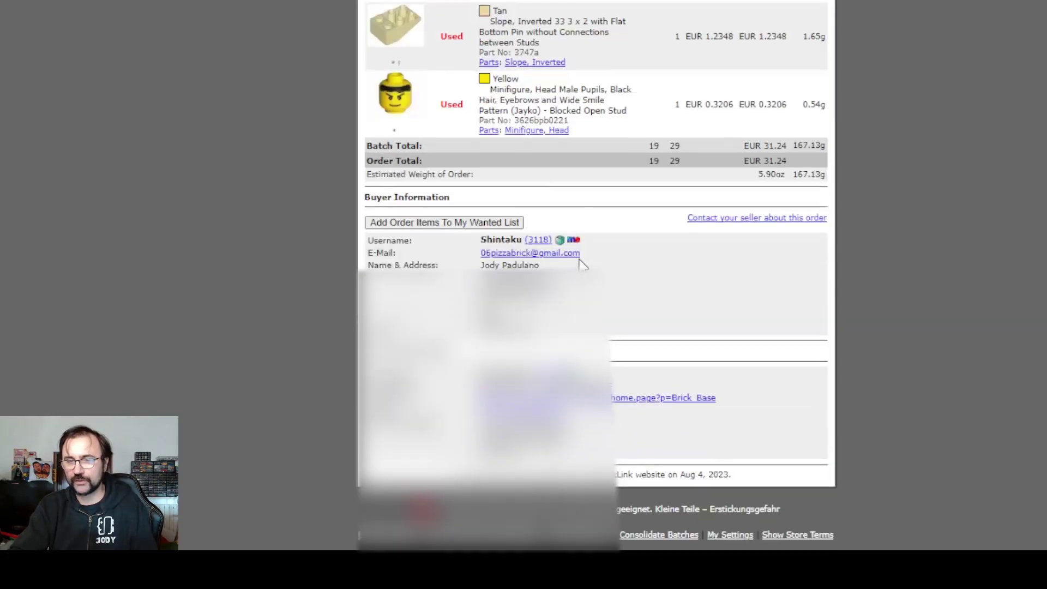
pyautogui.scroll(15, 582, 265)
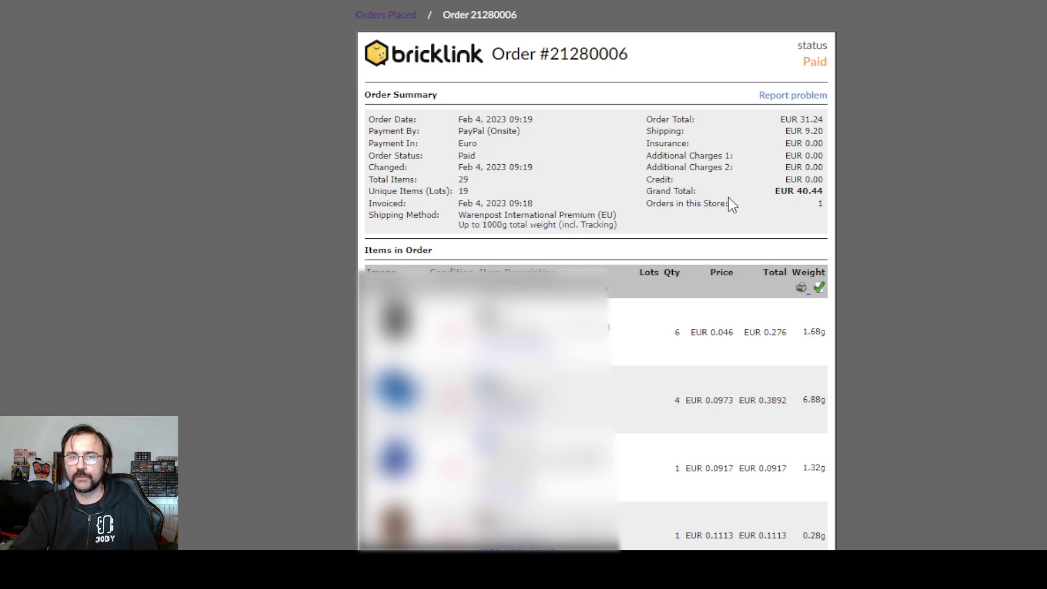
# - Highlight the order number, order time 09:19, 29 total items and 19 unique lots
pyautogui.moveTo(552, 54); pyautogui.dragTo(618, 55)
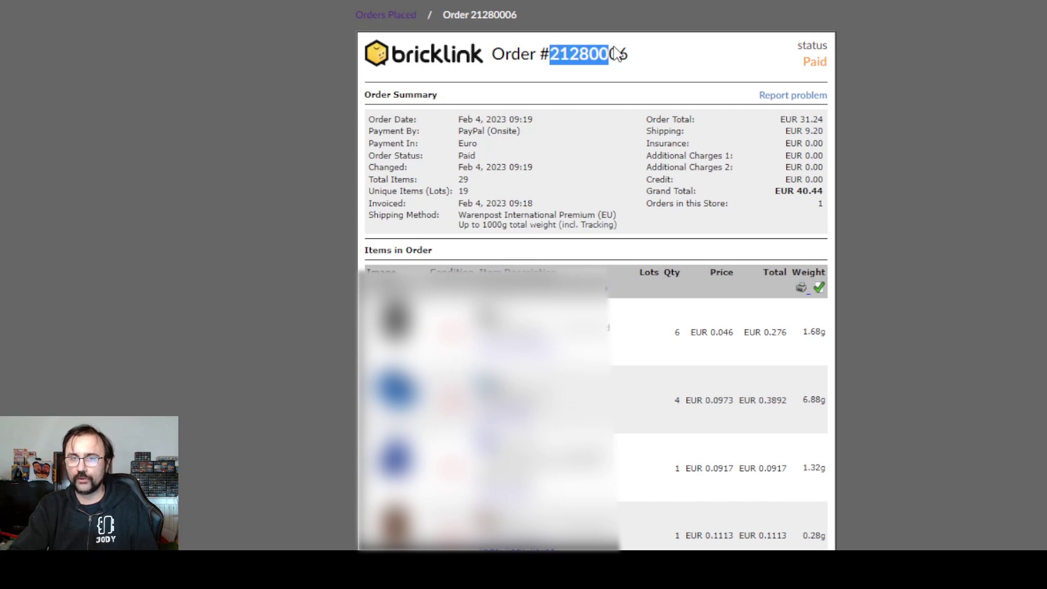
pyautogui.click(649, 57)
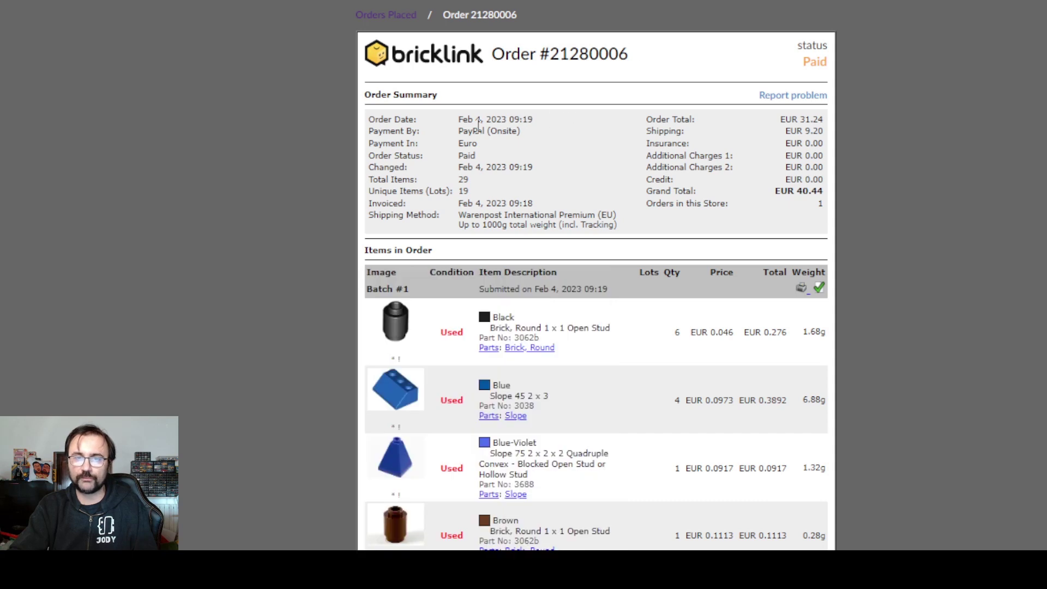
pyautogui.moveTo(515, 119); pyautogui.dragTo(534, 123)
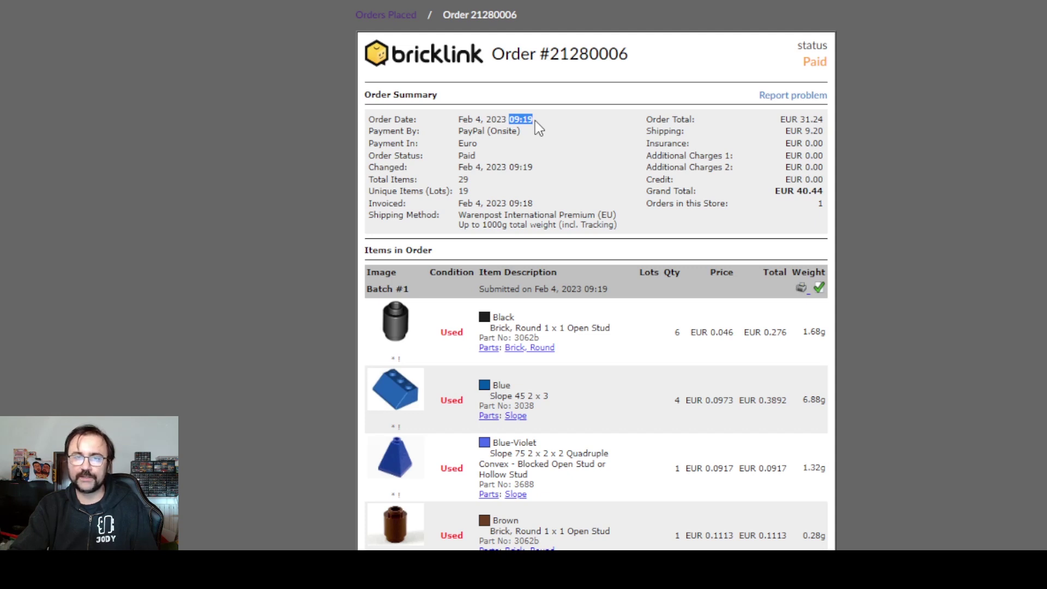
pyautogui.moveTo(457, 180); pyautogui.dragTo(475, 182)
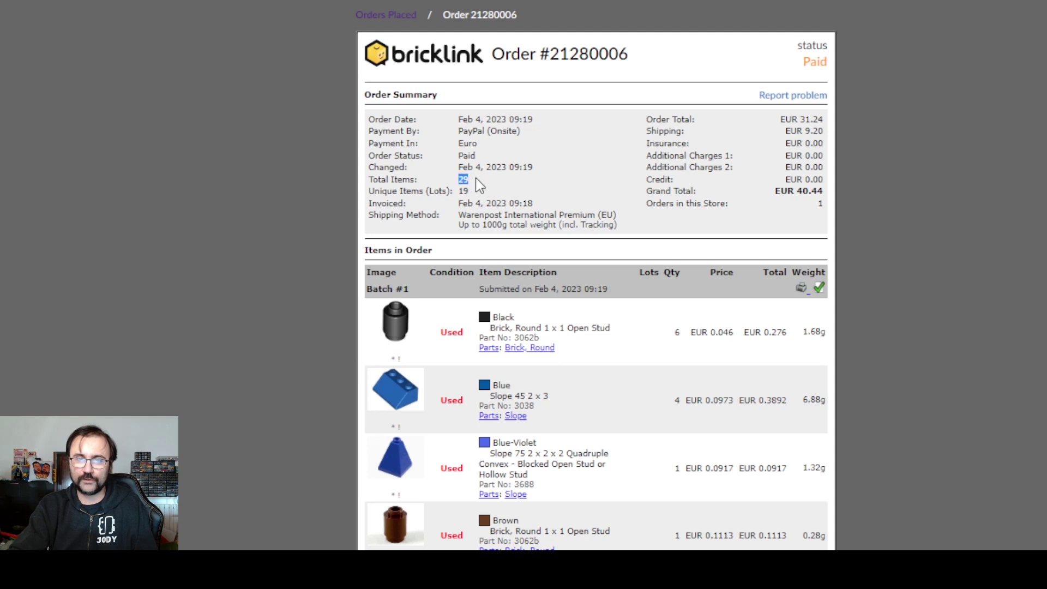
pyautogui.doubleClick(463, 190)
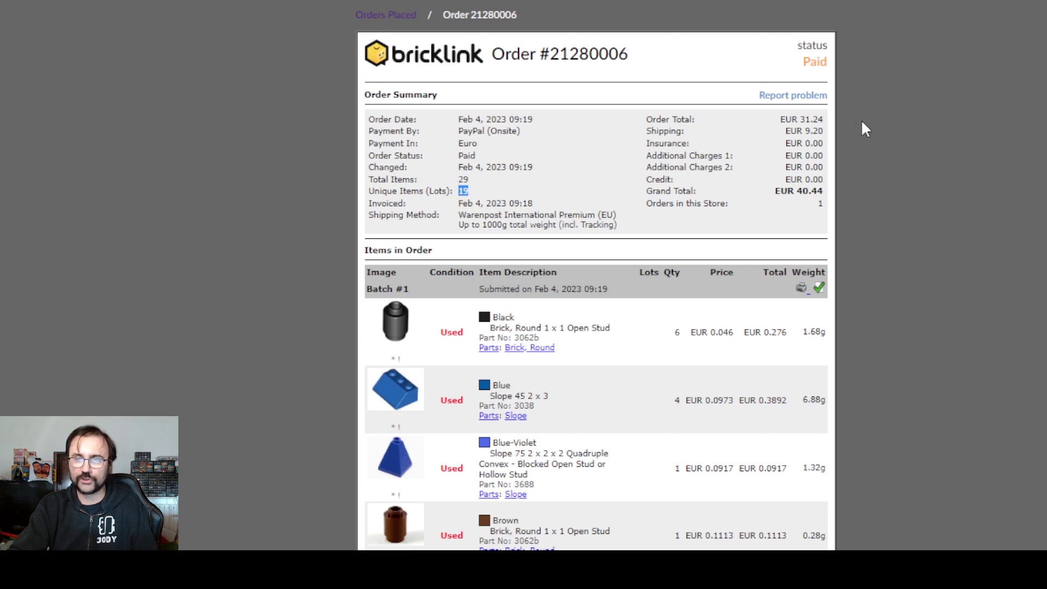
pyautogui.hotkey('ctrl', 'a')
pyautogui.click(862, 183)
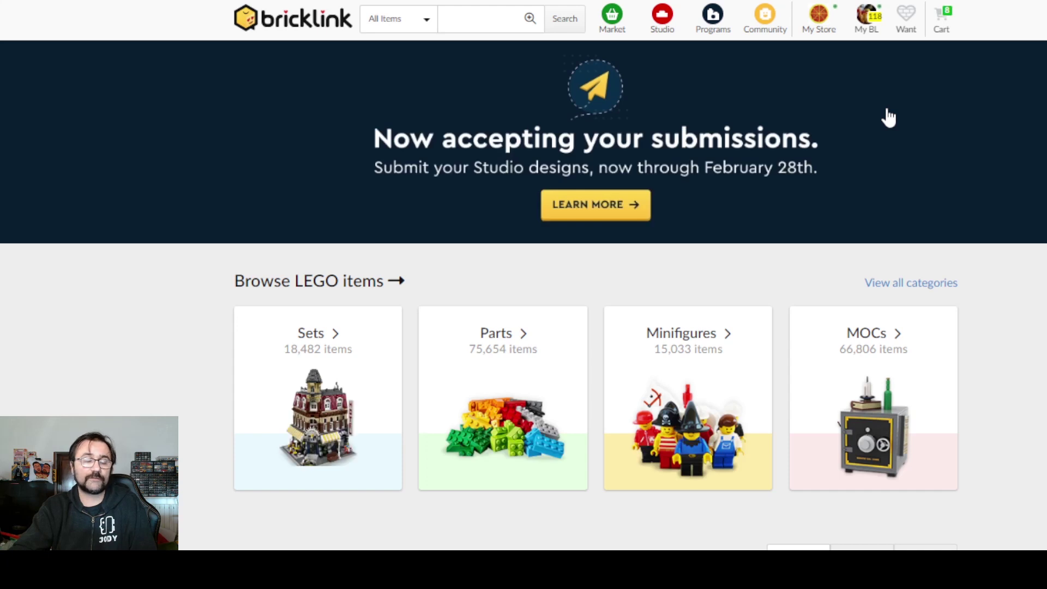
# - Open the Dinosauri wanted list from the wanted lists overview
pyautogui.moveTo(911, 27)
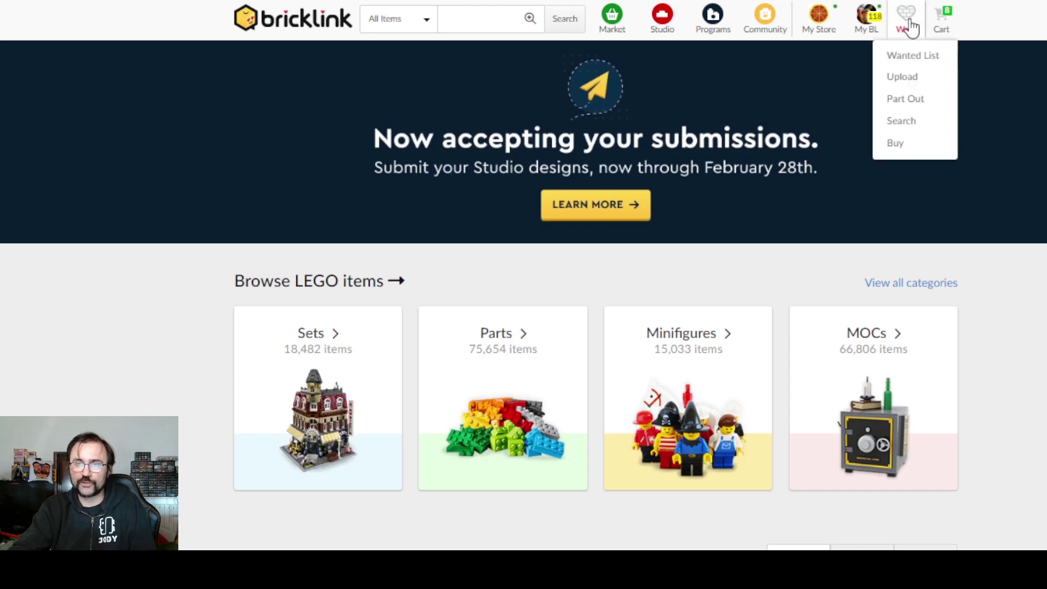
pyautogui.click(910, 26)
pyautogui.scroll(-12, 713, 168)
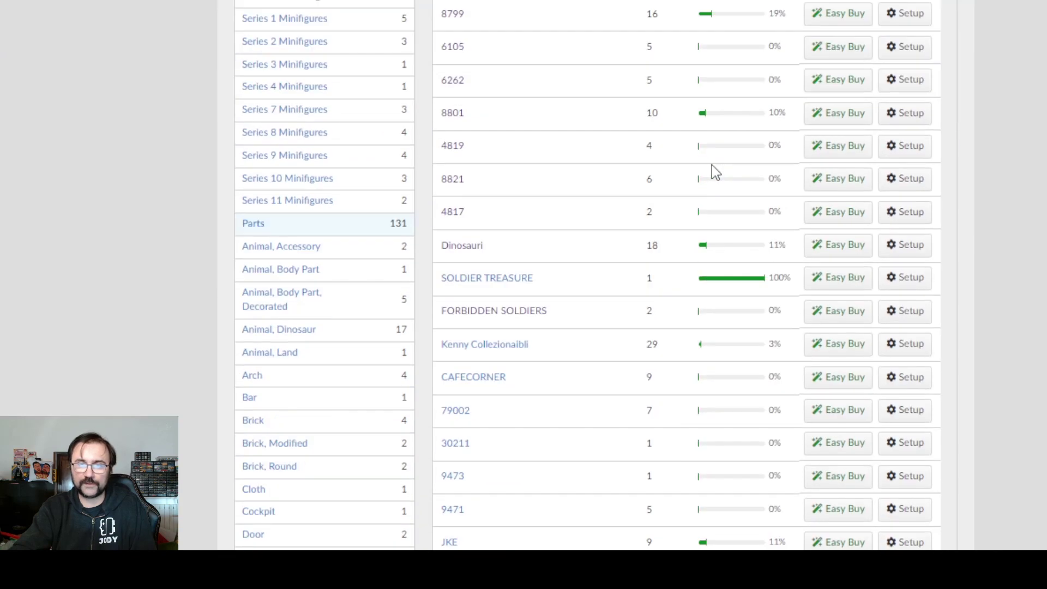
pyautogui.scroll(15, 715, 172)
pyautogui.scroll(-5, 715, 172)
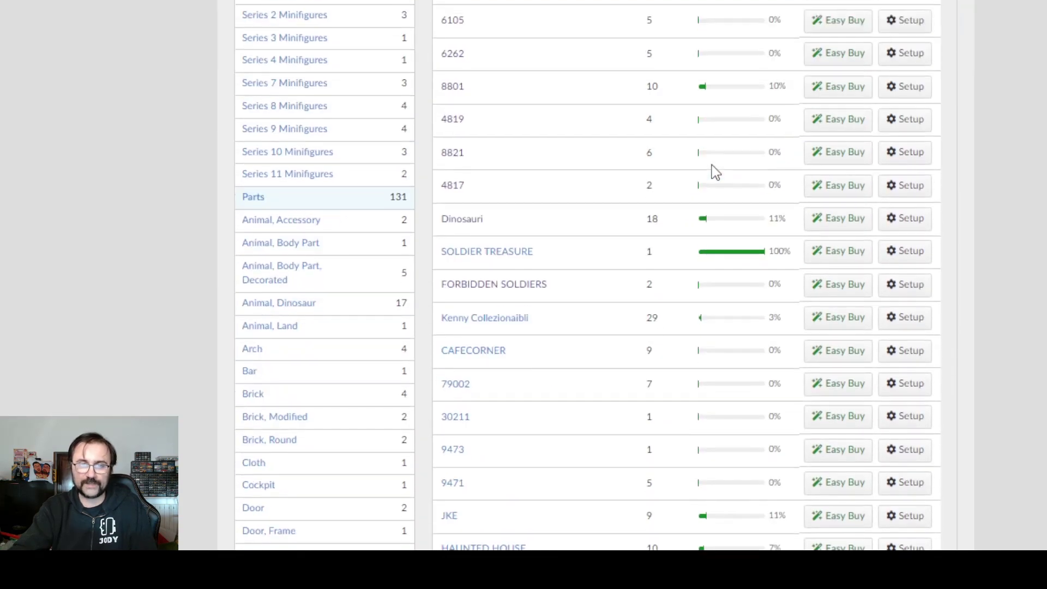
pyautogui.click(465, 221)
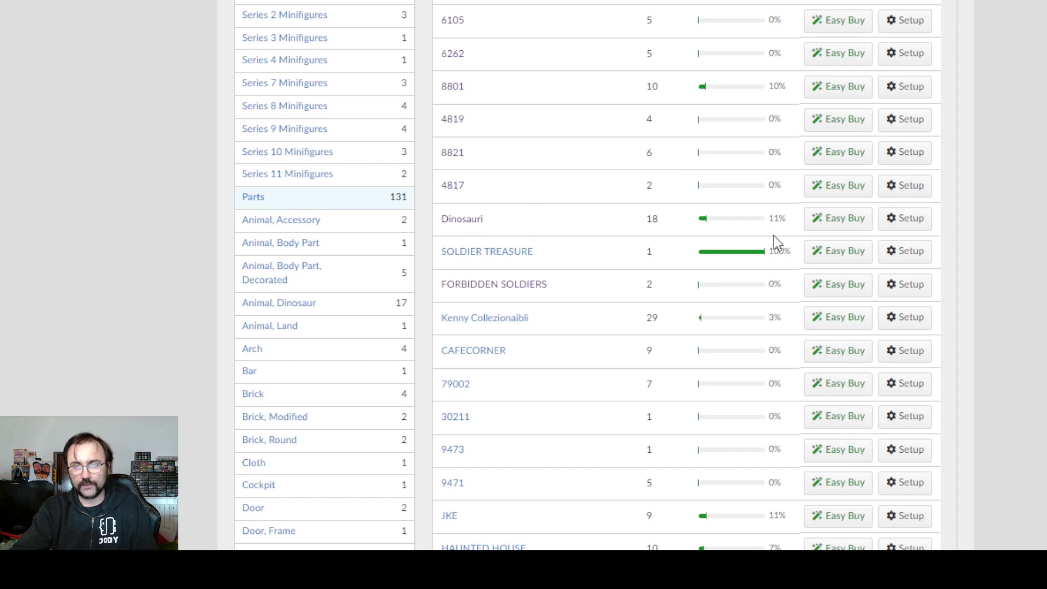
# - Set the trex05 Tyrannosaurus rex's Have quantity to 1 and save the changes
pyautogui.scroll(-12, 534, 234)
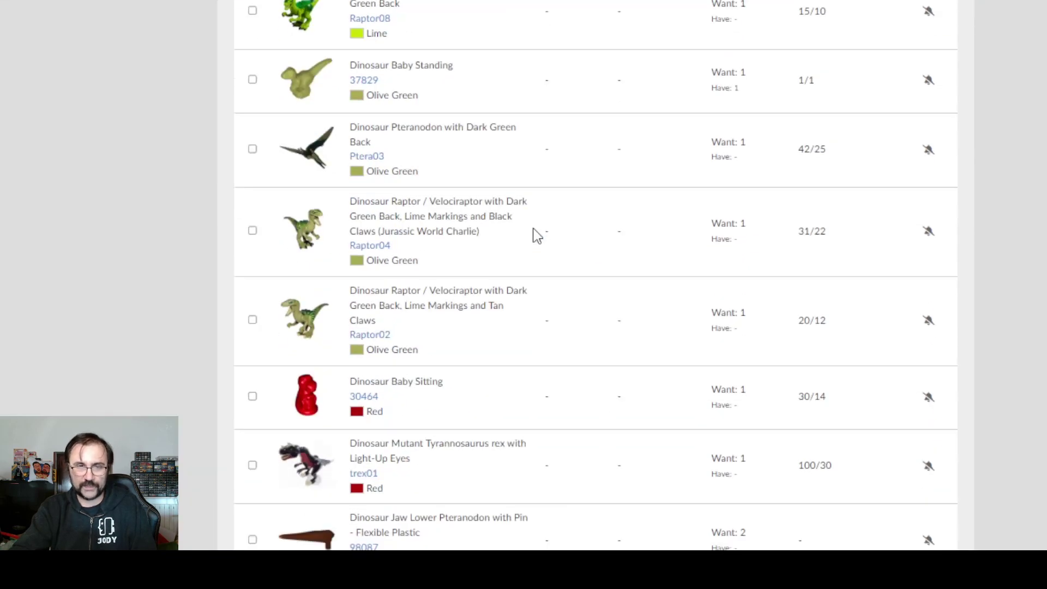
pyautogui.scroll(20, 534, 235)
pyautogui.scroll(-3, 534, 235)
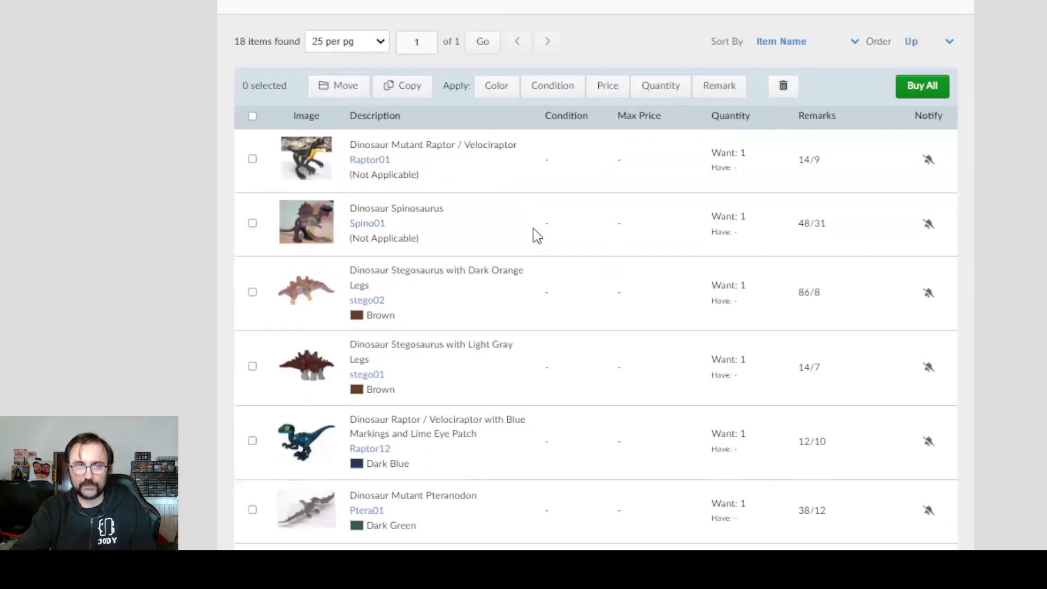
pyautogui.scroll(-15, 534, 235)
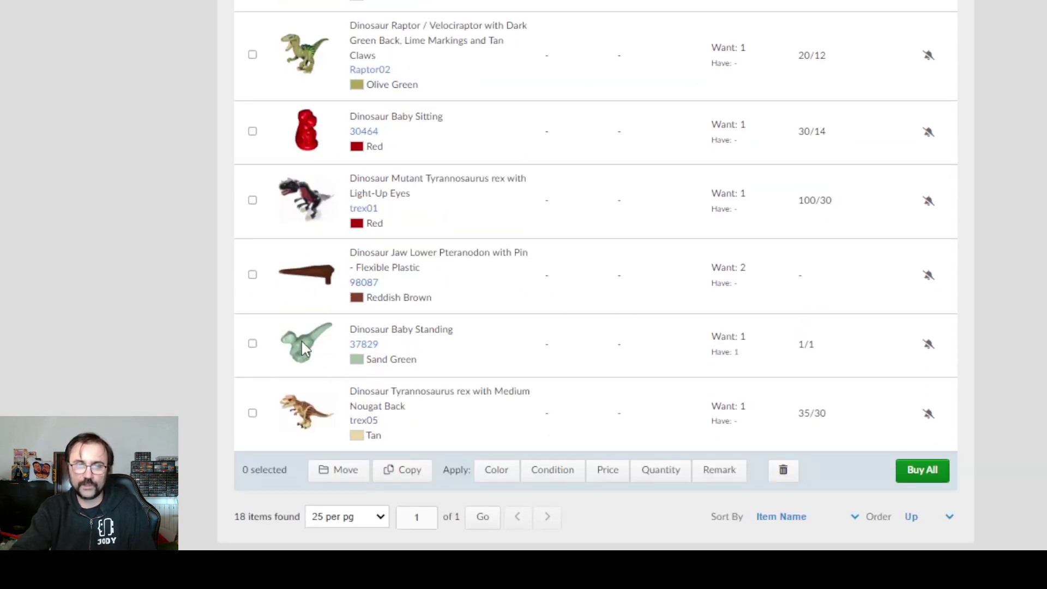
pyautogui.scroll(5, 462, 333)
pyautogui.scroll(2, 463, 334)
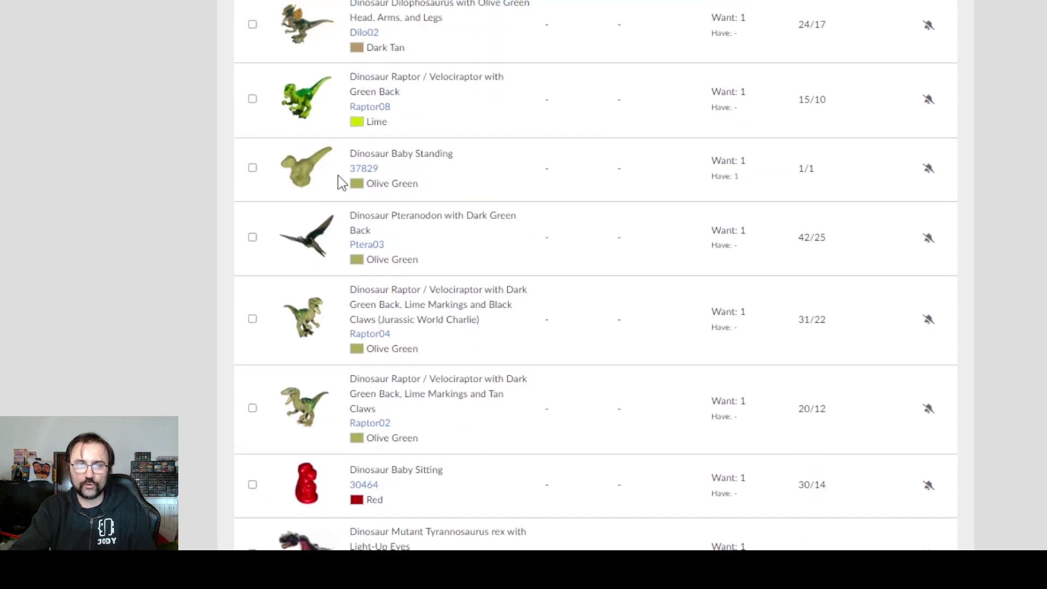
pyautogui.scroll(3, 620, 299)
pyautogui.scroll(8, 620, 299)
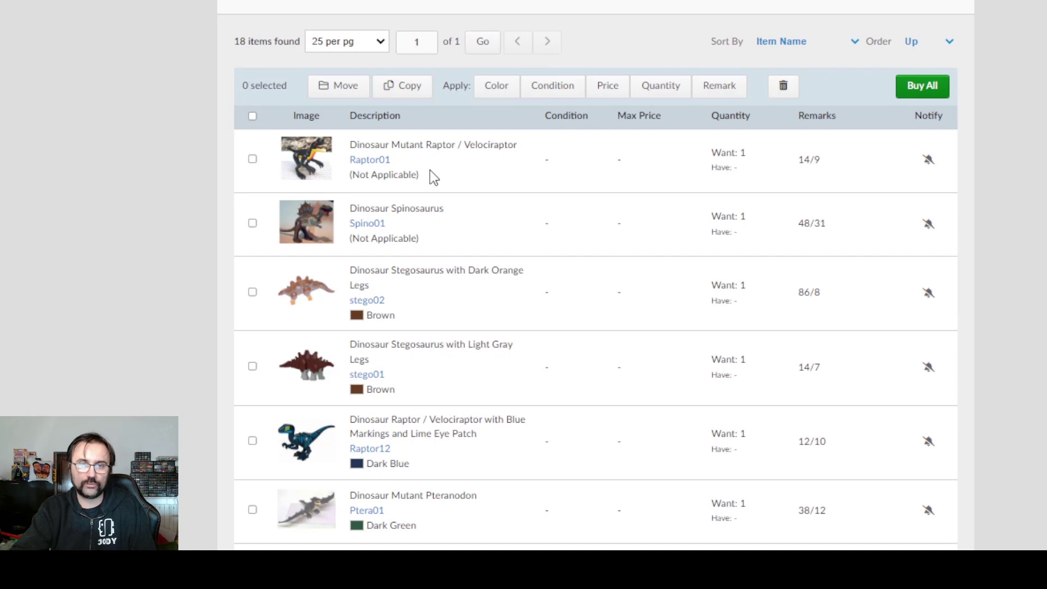
pyautogui.scroll(-15, 431, 172)
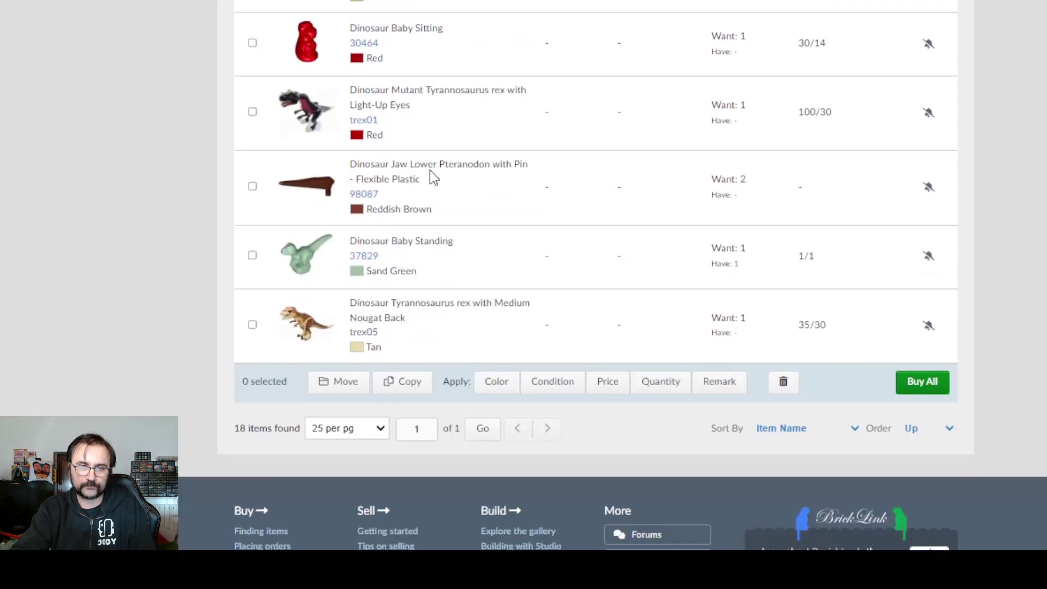
pyautogui.scroll(10, 602, 278)
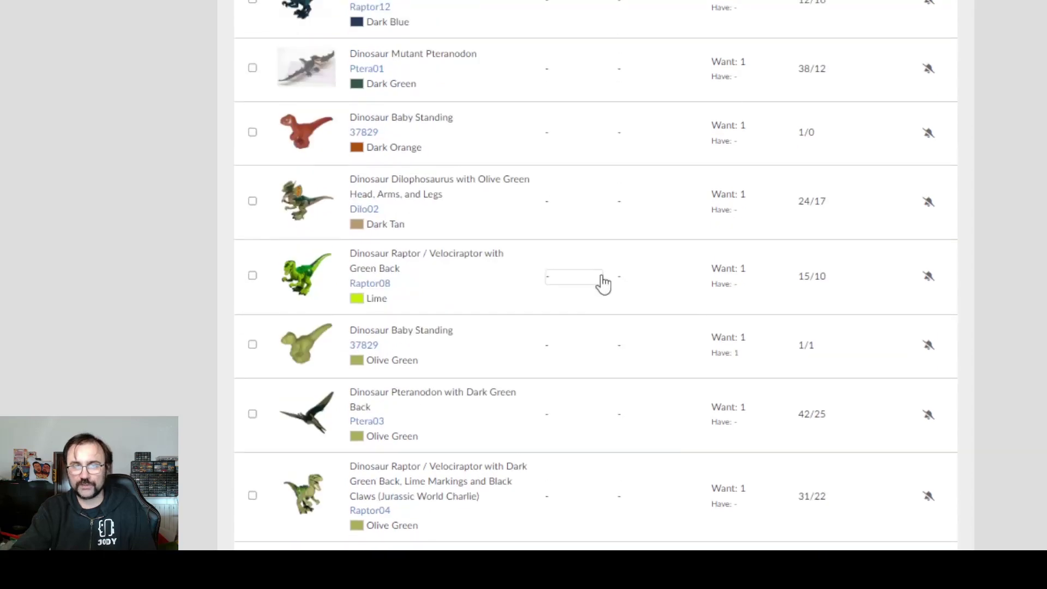
pyautogui.scroll(6, 602, 278)
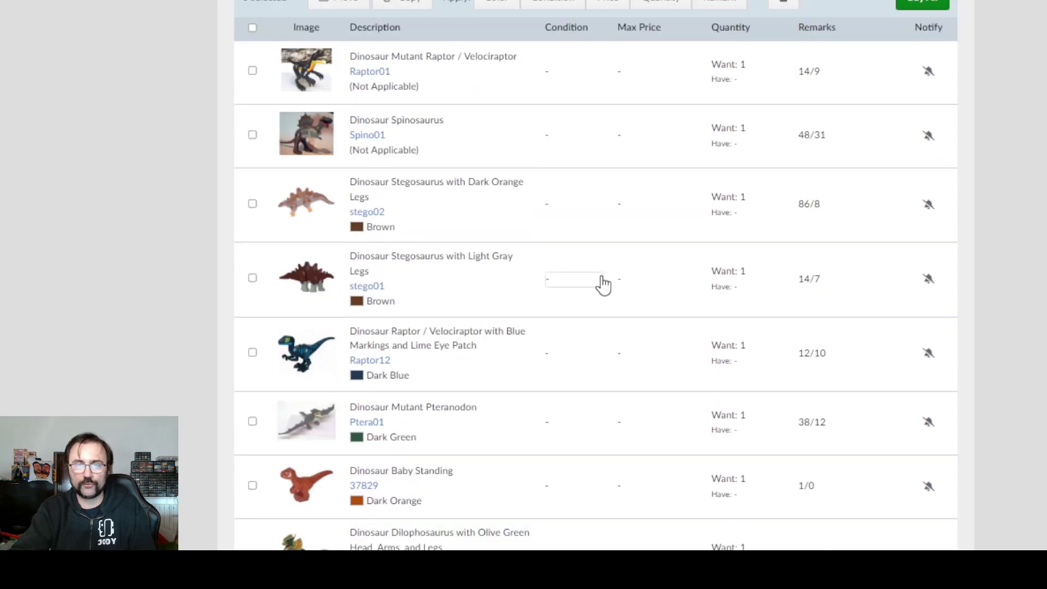
pyautogui.scroll(5, 600, 283)
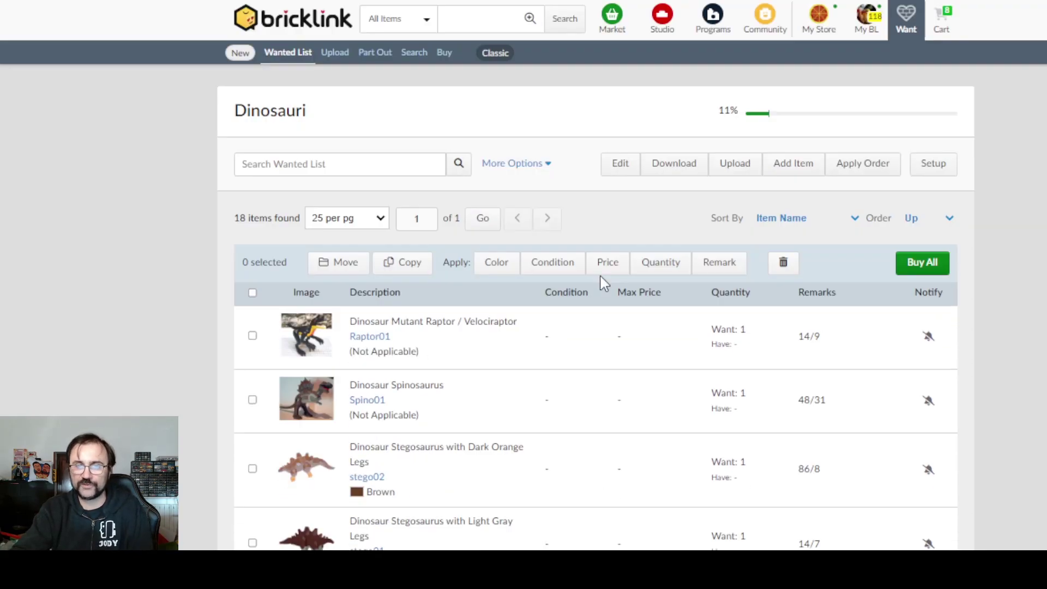
pyautogui.scroll(-12, 601, 283)
pyautogui.scroll(-8, 600, 283)
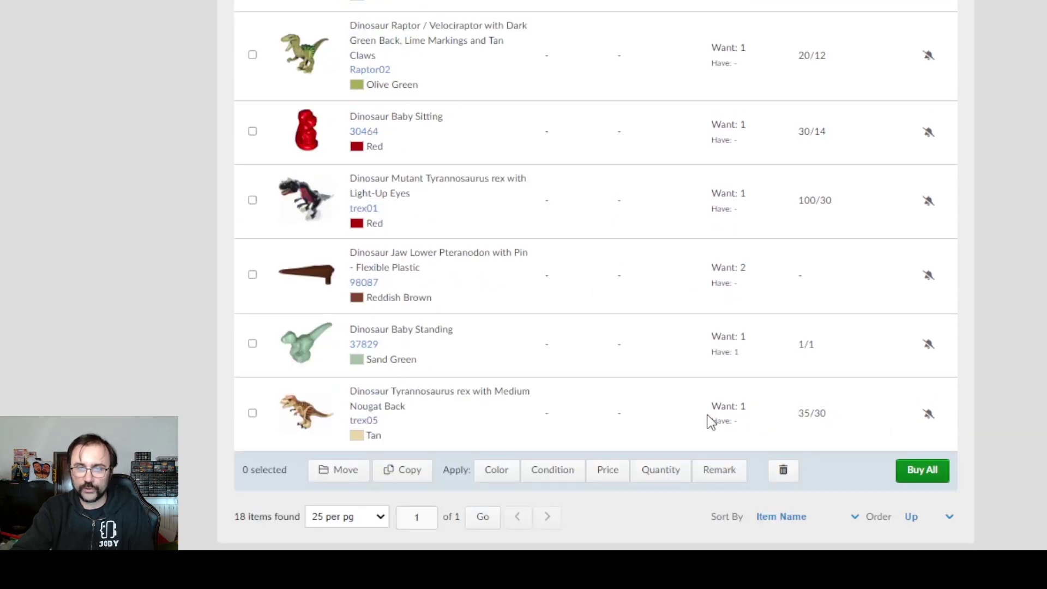
pyautogui.click(753, 421)
pyautogui.press('BackSpace')
pyautogui.write('1')
pyautogui.click(918, 535)
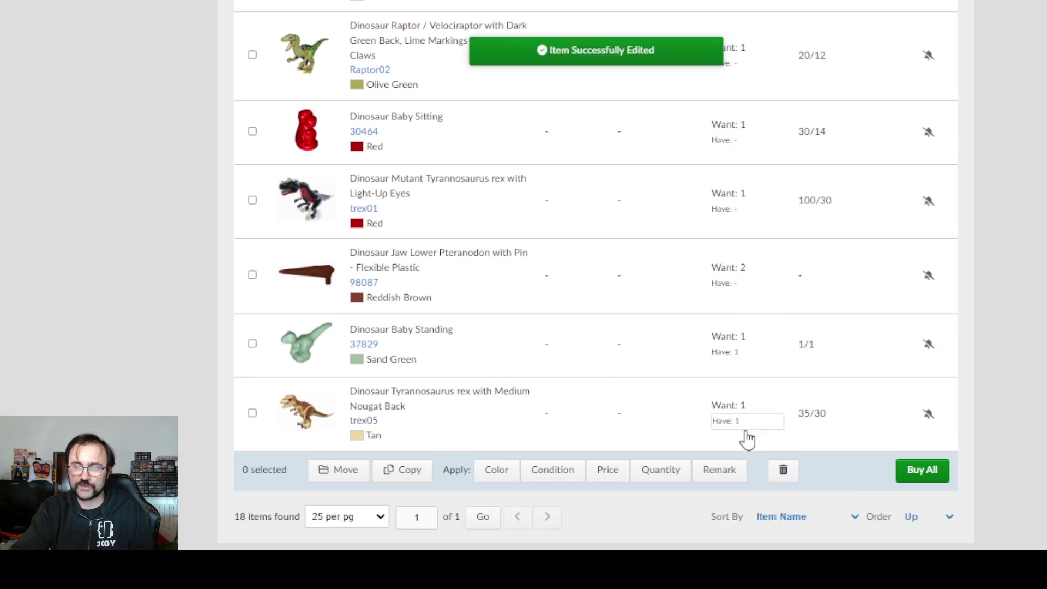
pyautogui.scroll(20, 982, 395)
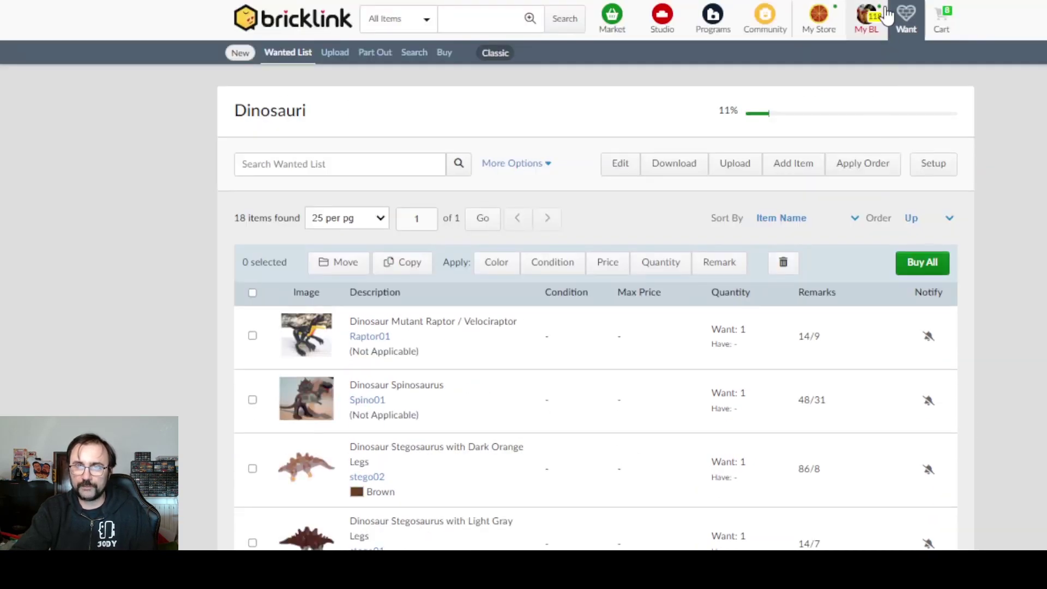
pyautogui.click(883, 14)
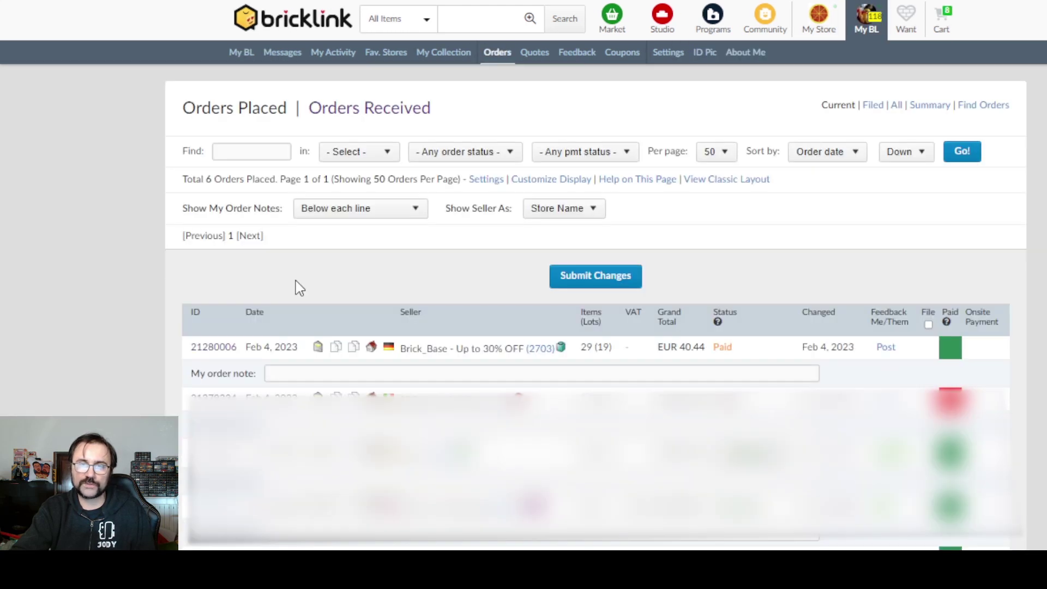
# - Open the paid EUR 40.44 order's details and scroll through its items
pyautogui.click(208, 352)
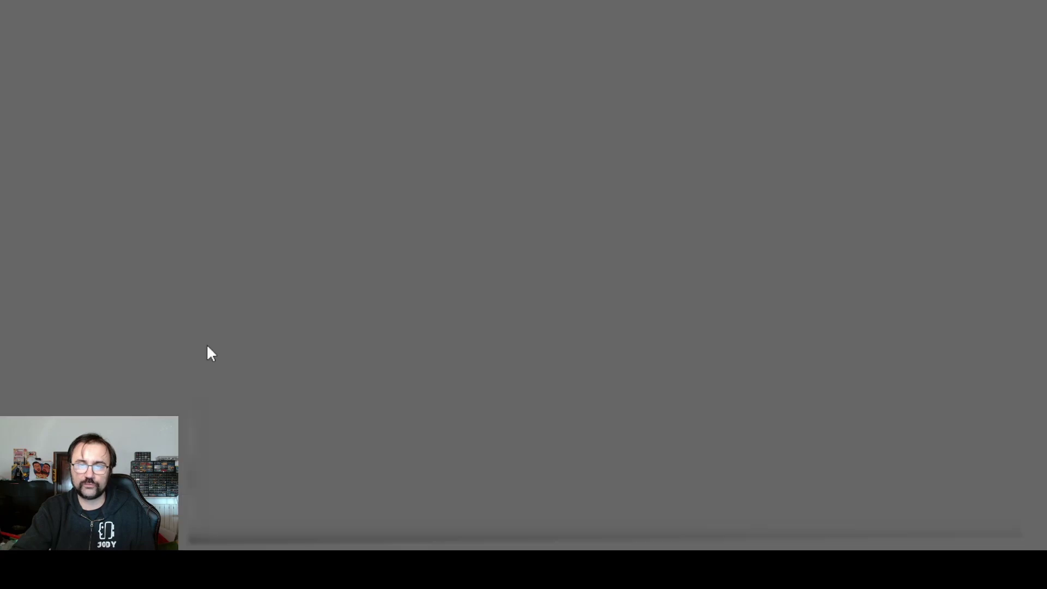
pyautogui.scroll(-15, 523, 194)
pyautogui.scroll(10, 524, 199)
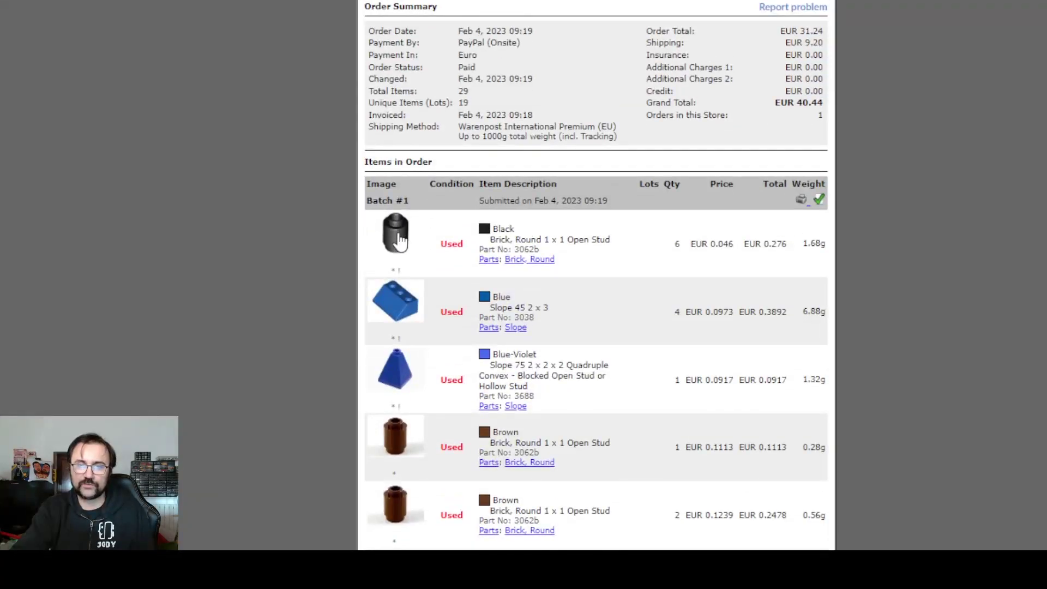
pyautogui.scroll(-2, 398, 240)
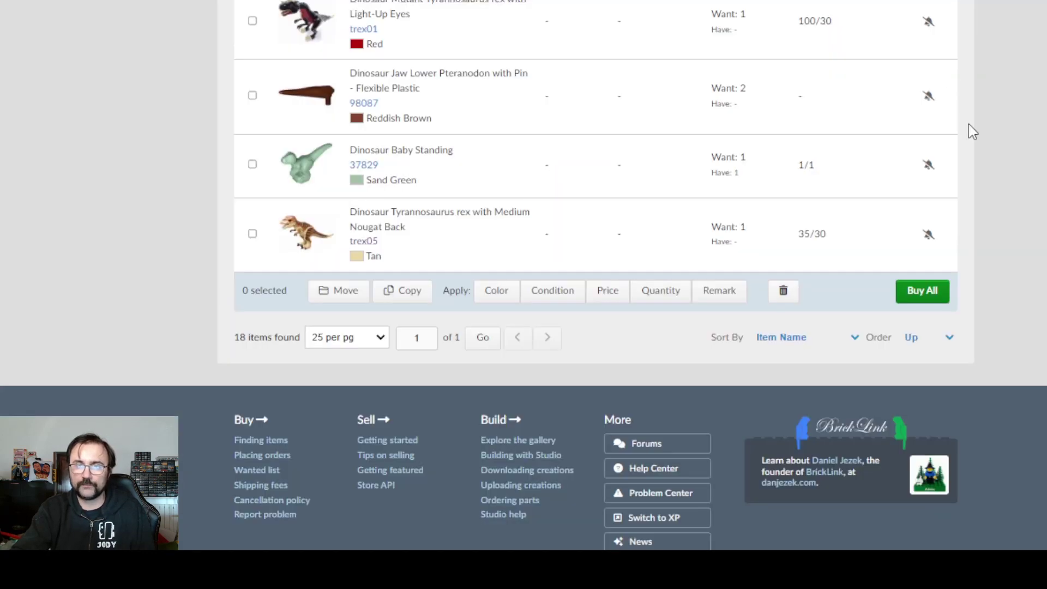
pyautogui.scroll(20, 969, 125)
# - Search the wanted list for part 3062b
pyautogui.moveTo(906, 24)
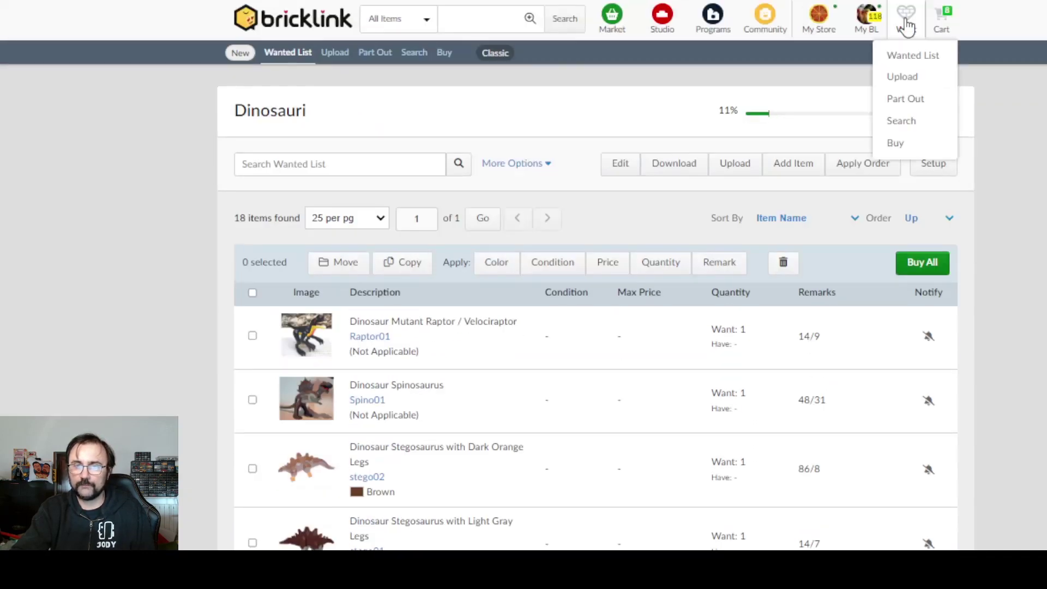
pyautogui.click(918, 56)
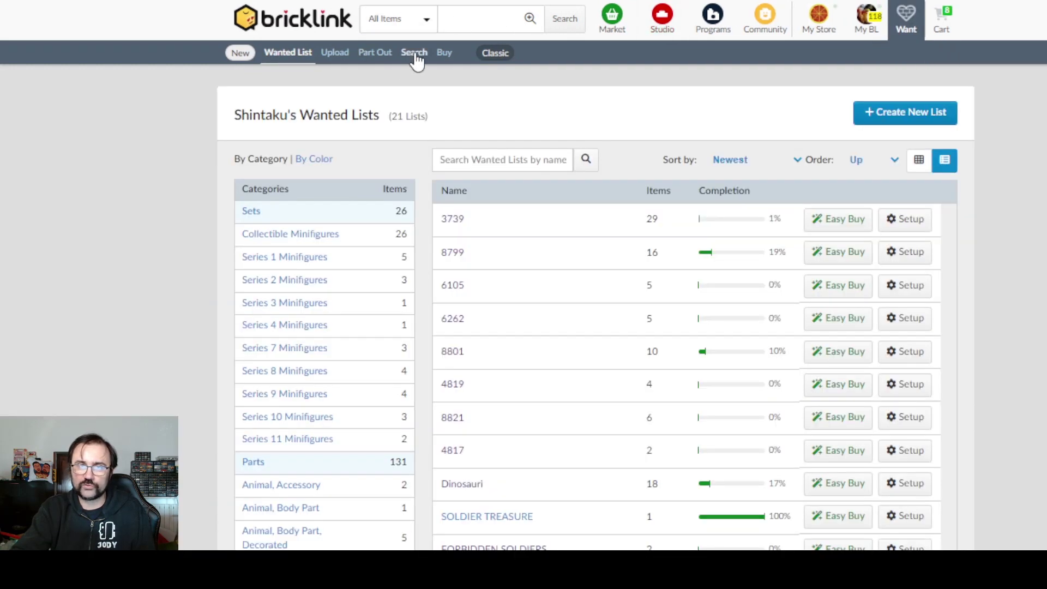
pyautogui.click(416, 53)
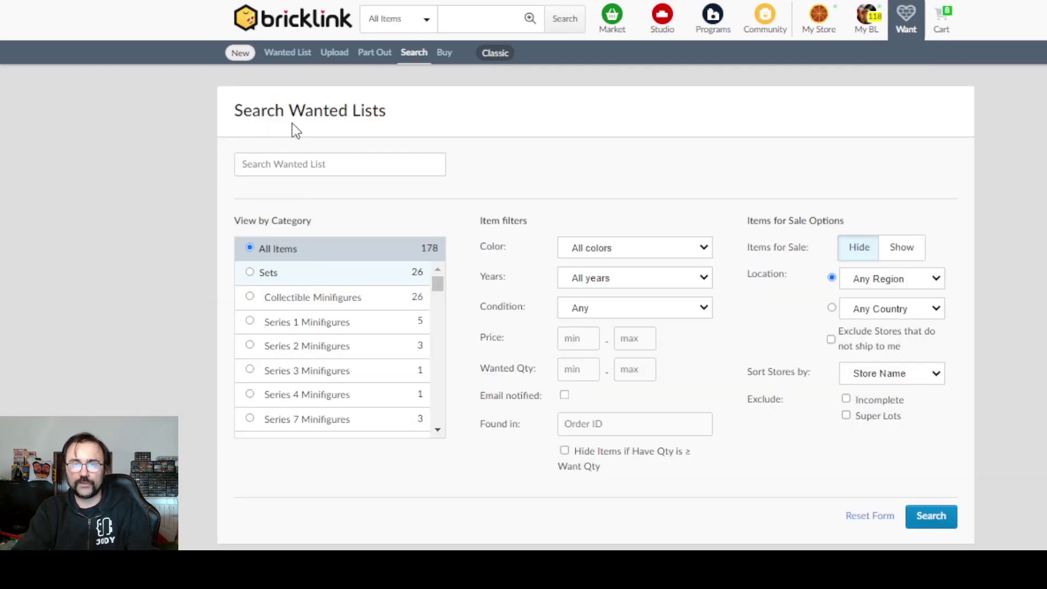
pyautogui.click(310, 159)
pyautogui.write('3062')
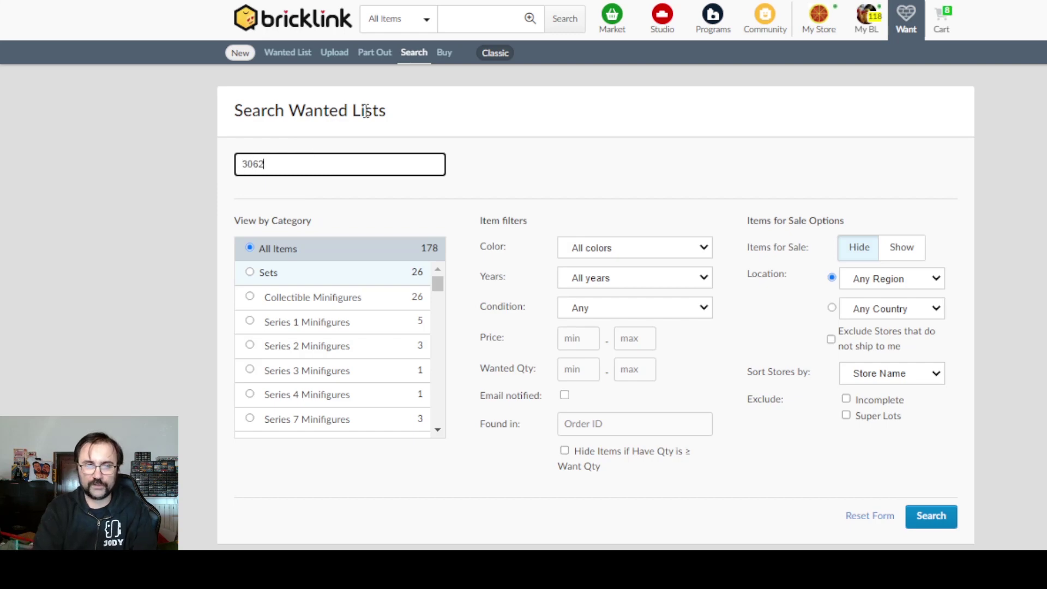
pyautogui.write('b')
pyautogui.press('Return')
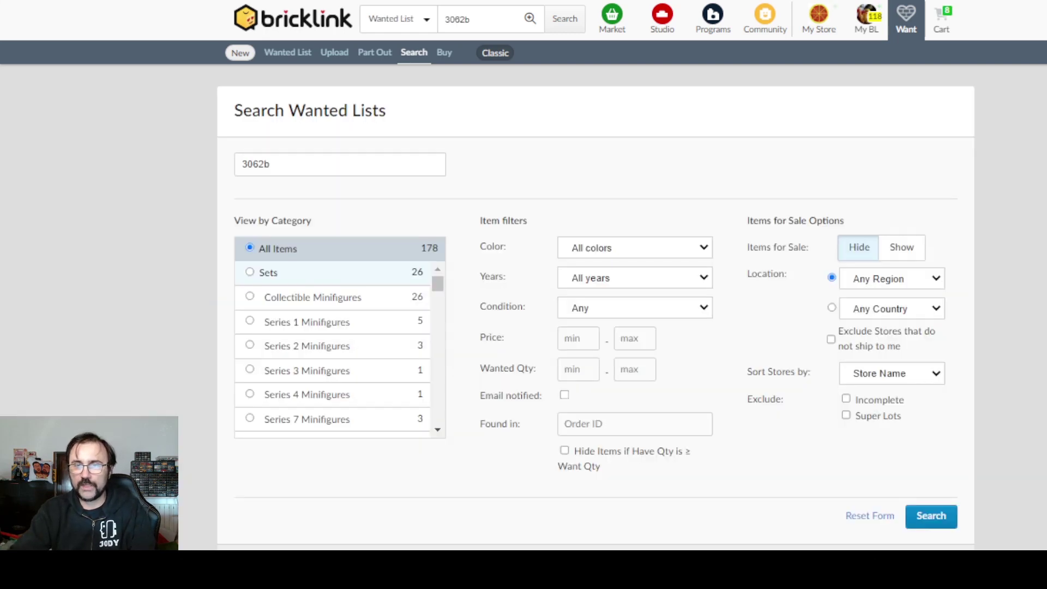
pyautogui.scroll(-8, 795, 175)
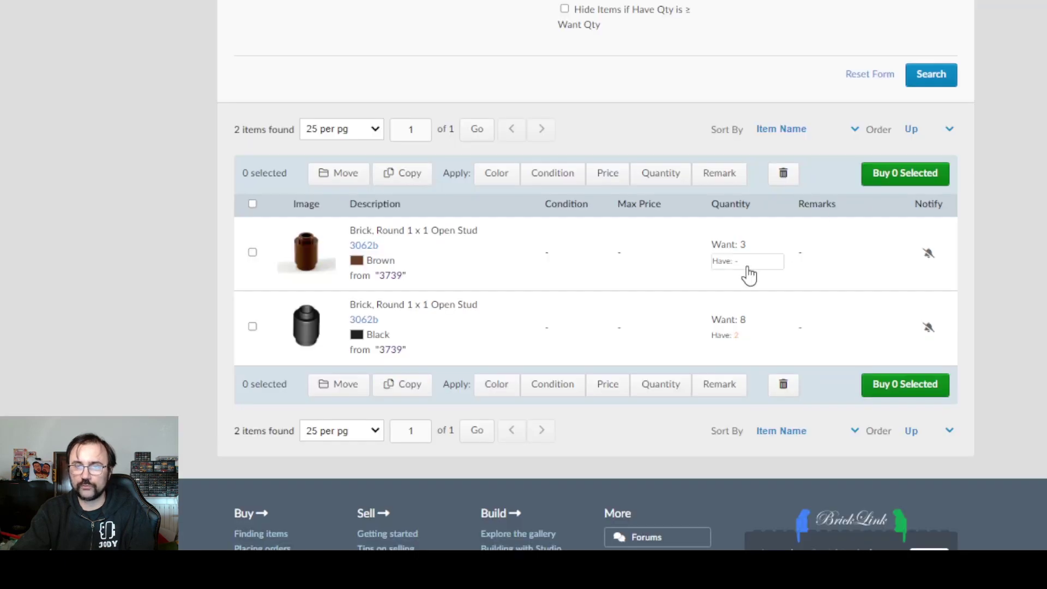
# - Set Have to 3 for brown and 8 for black 3062b round bricks and save
pyautogui.click(752, 262)
pyautogui.write('3')
pyautogui.doubleClick(752, 341)
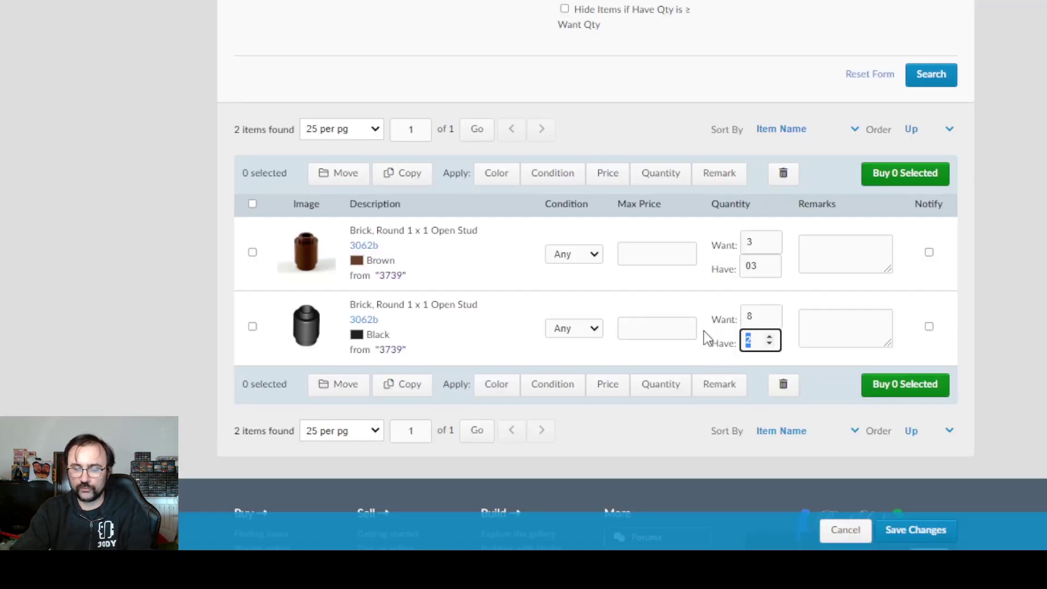
pyautogui.write('8')
pyautogui.click(938, 531)
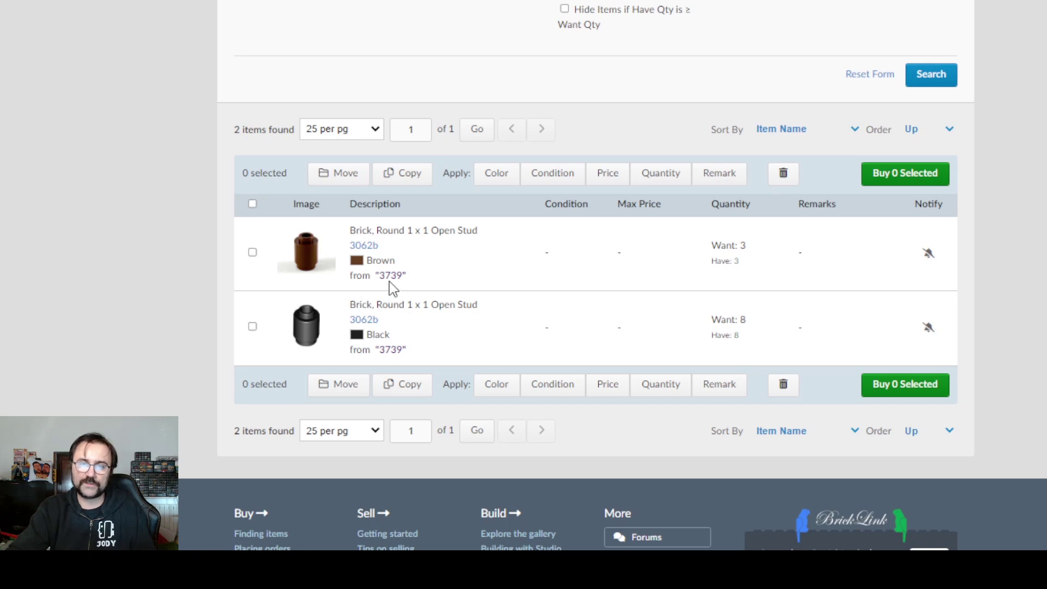
pyautogui.scroll(3, 1030, 187)
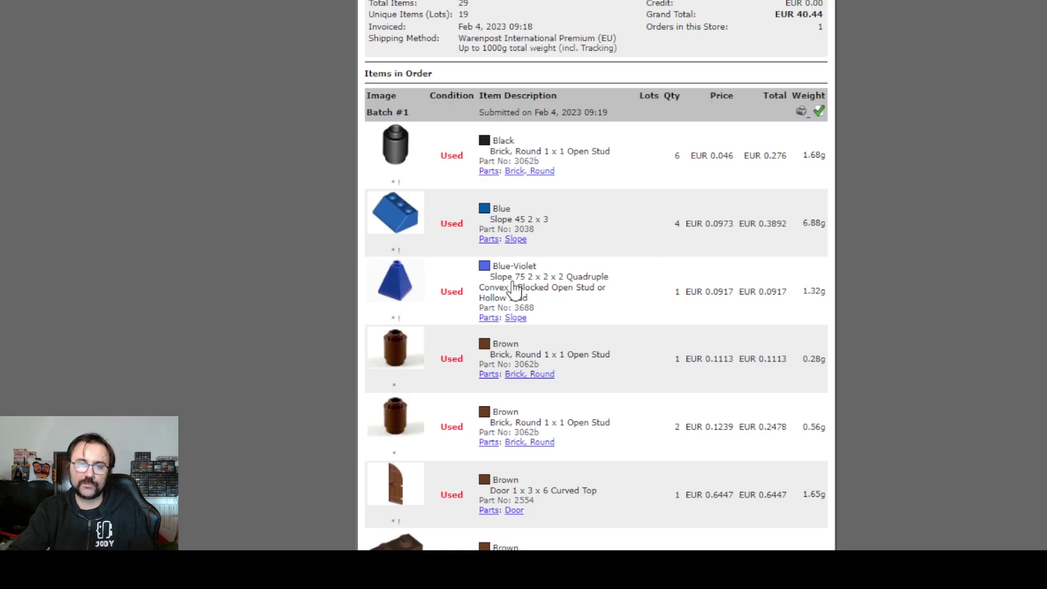
# - Scroll through the paid order's Items in Order list: 29 items, 19 lots, EUR 40.44
pyautogui.scroll(-15, 540, 289)
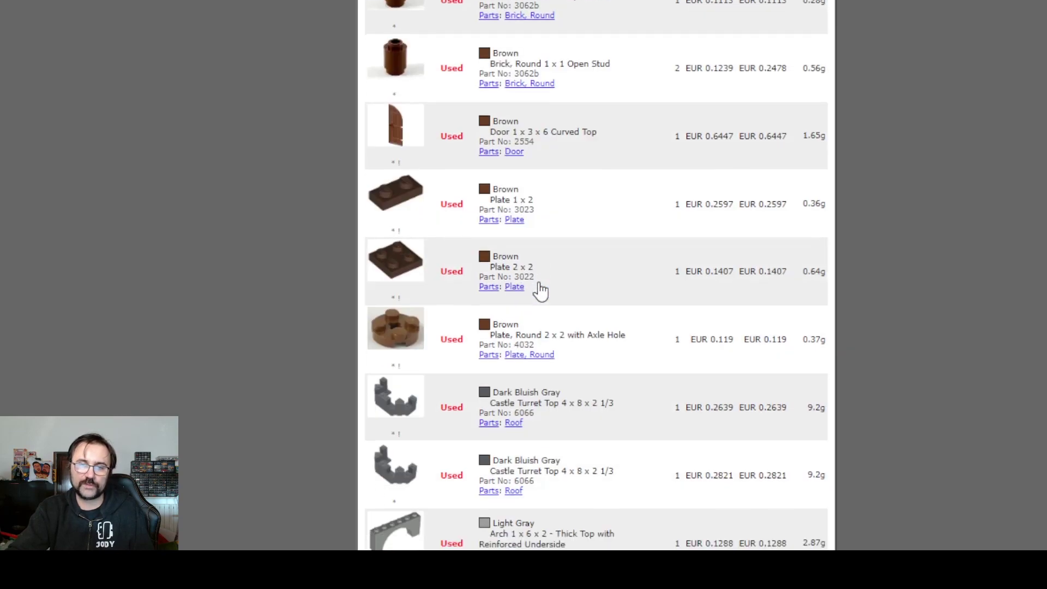
pyautogui.scroll(6, 540, 289)
pyautogui.scroll(10, 540, 286)
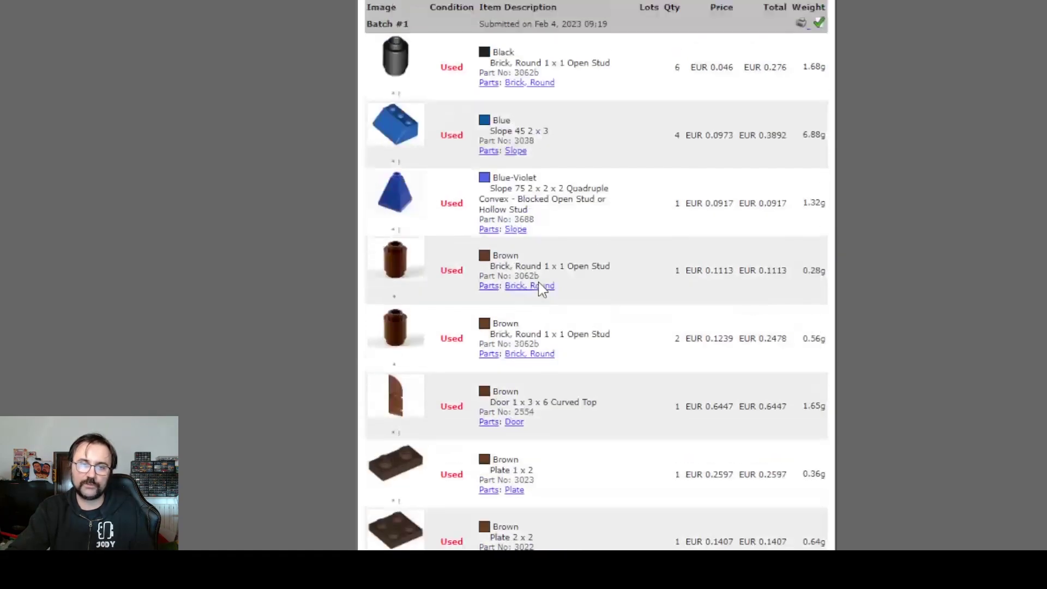
pyautogui.scroll(-1, 540, 286)
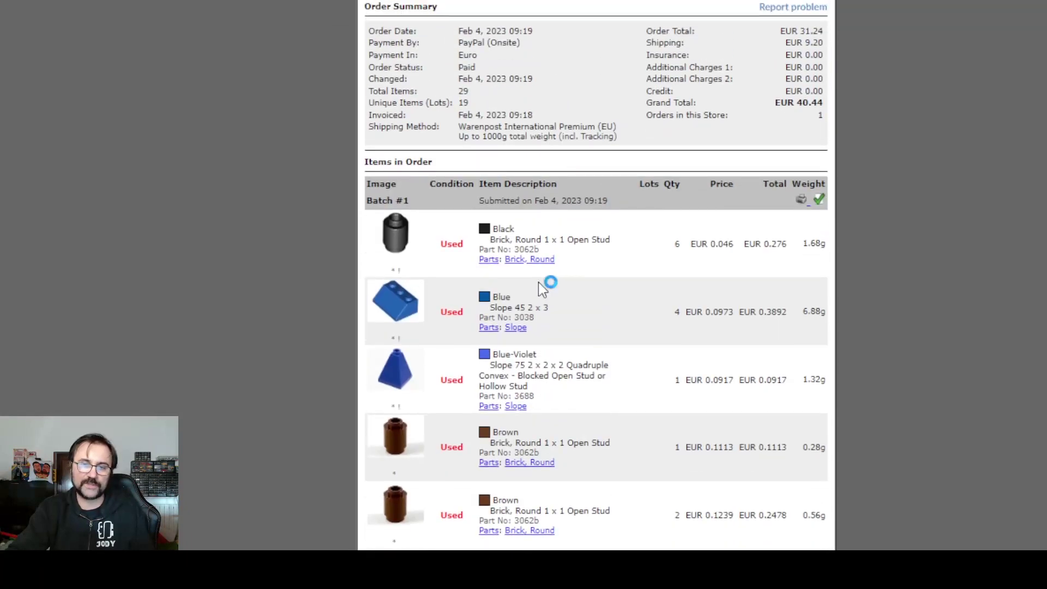